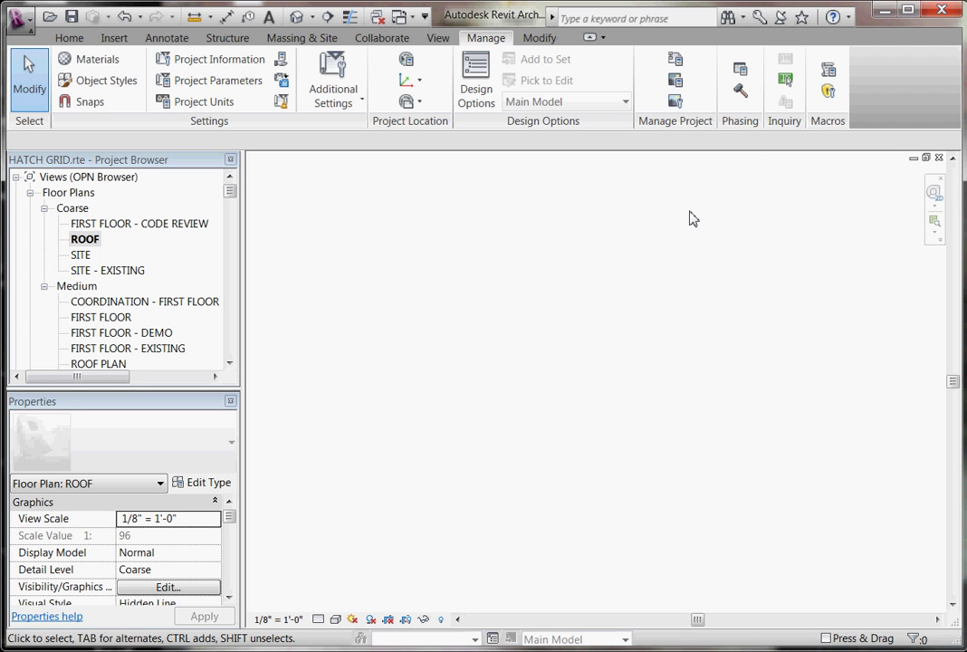
Duplicate the Default material and name the copy Tile 2 x 4
left_click(439, 39)
left_click(484, 41)
left_click(90, 59)
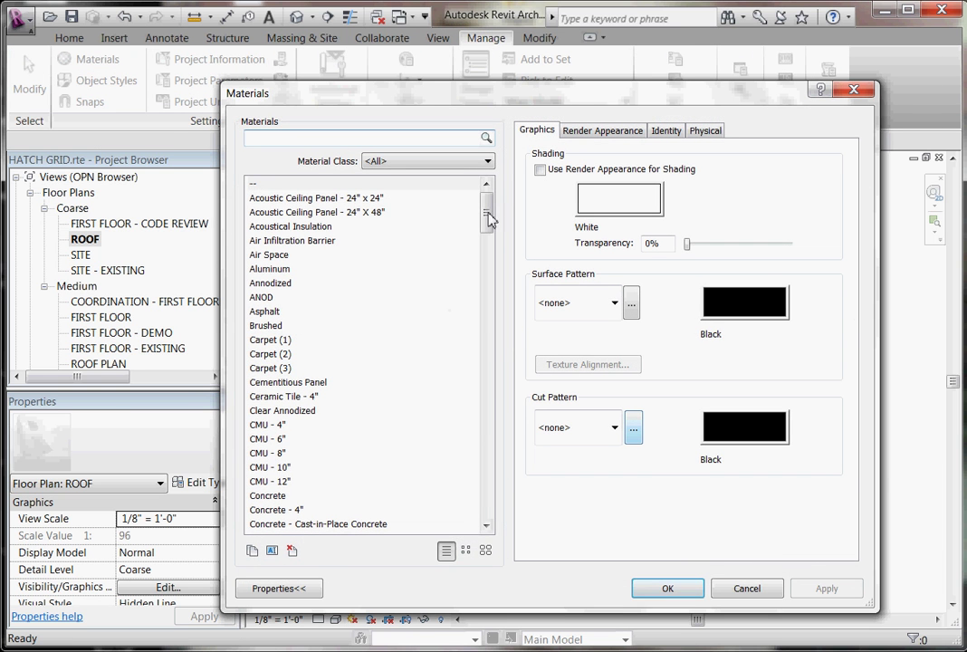
left_click_drag(485, 206, 488, 236)
left_click(265, 370)
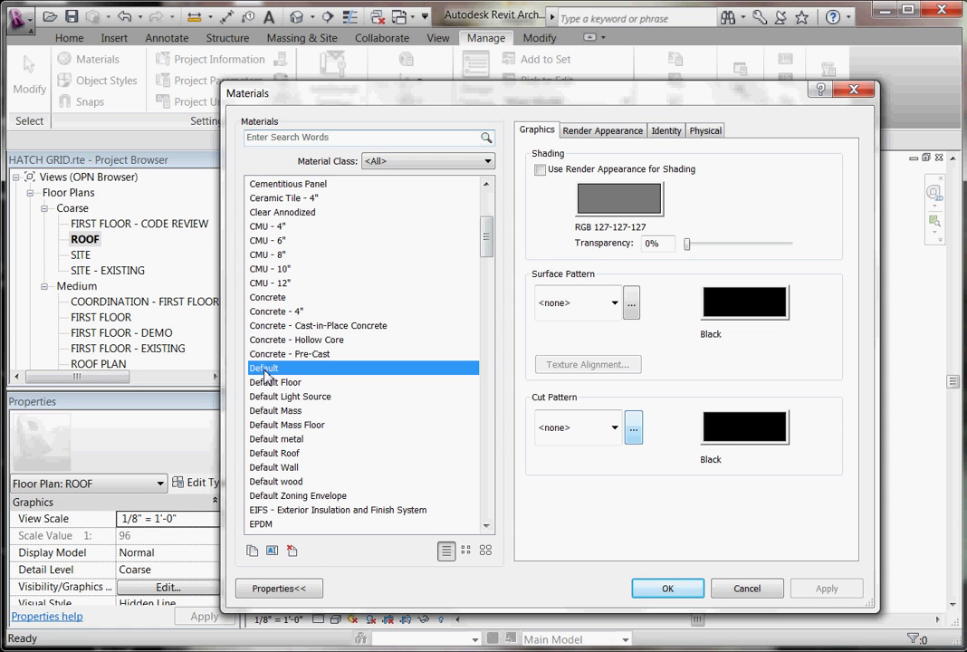
left_click(251, 551)
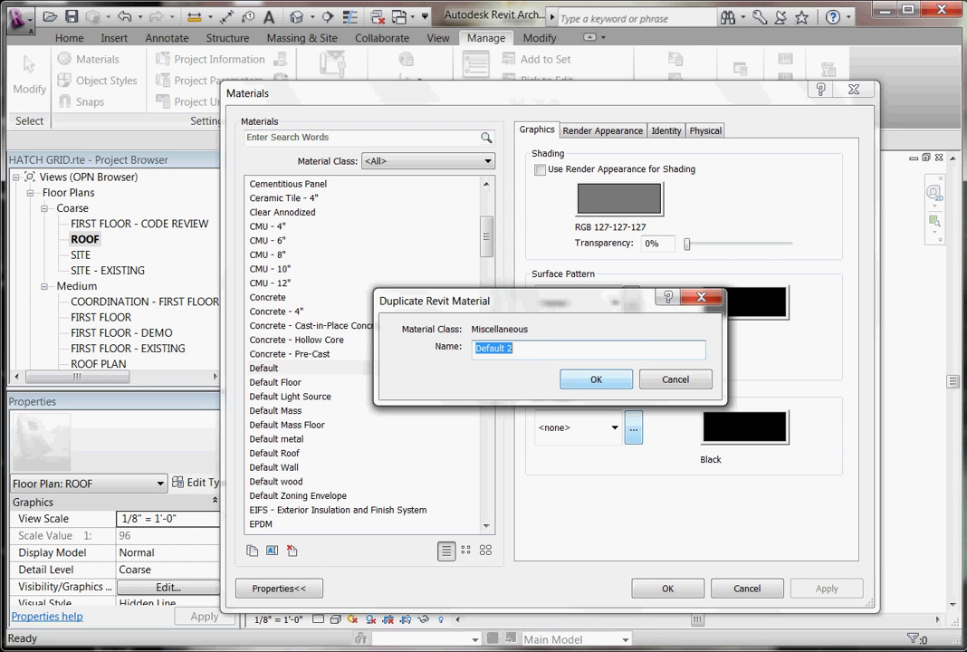
type("2 X 4 t")
key("BackSpace")
type("Tile")
key("BackSpace")
key("BackSpace")
key("BackSpace")
key("BackSpace")
key("BackSpace")
key("BackSpace")
key("BackSpace")
key("BackSpace")
key("BackSpace")
key("BackSpace")
type("Tile 2 x 4")
left_click(595, 379)
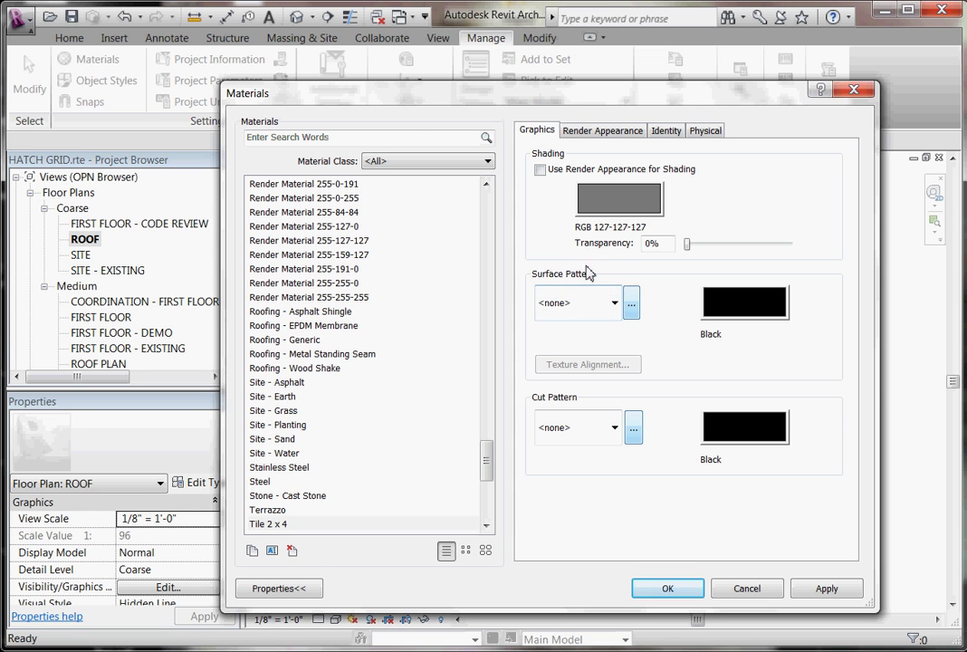
Start a new simple model-type surface pattern for the Tile 2 x 4 material and name it 2 x 4
left_click(615, 308)
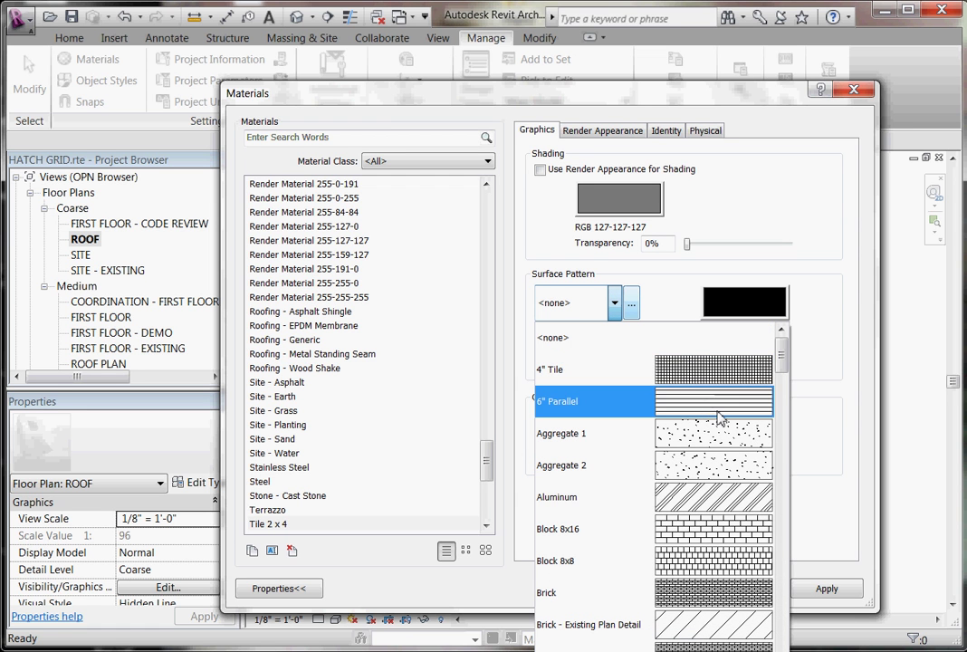
mouse_move(781, 370)
left_mouse_down()
mouse_move(786, 459)
mouse_move(784, 369)
left_mouse_up()
left_click(684, 308)
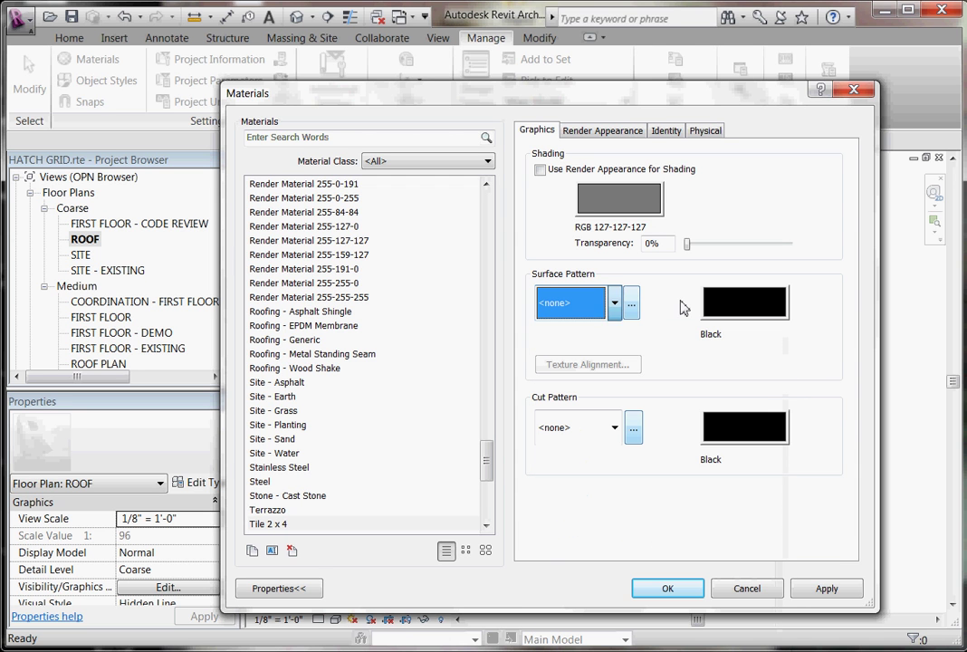
left_click(632, 305)
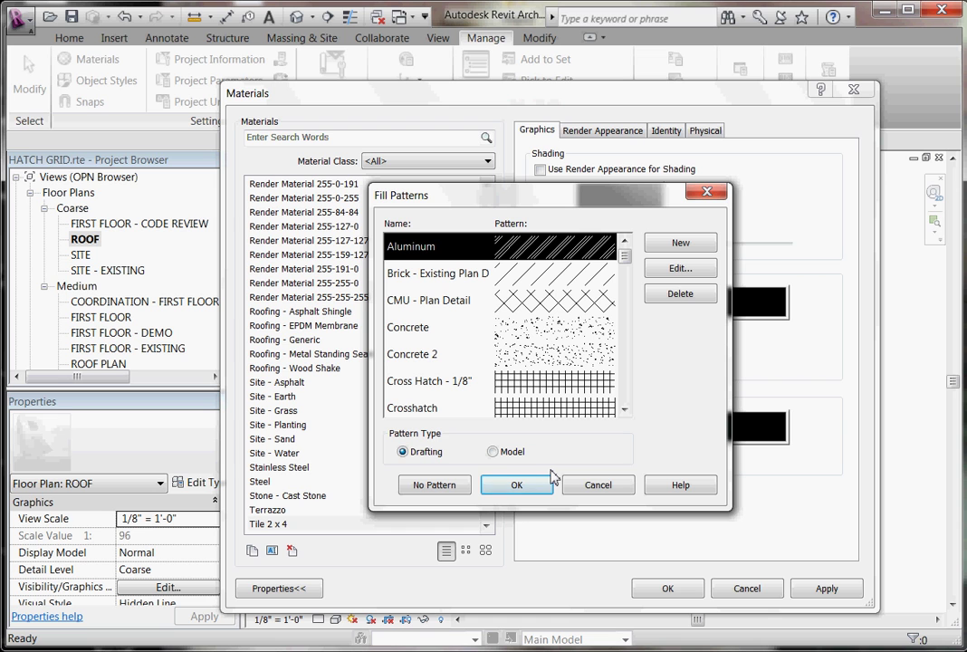
left_click(493, 452)
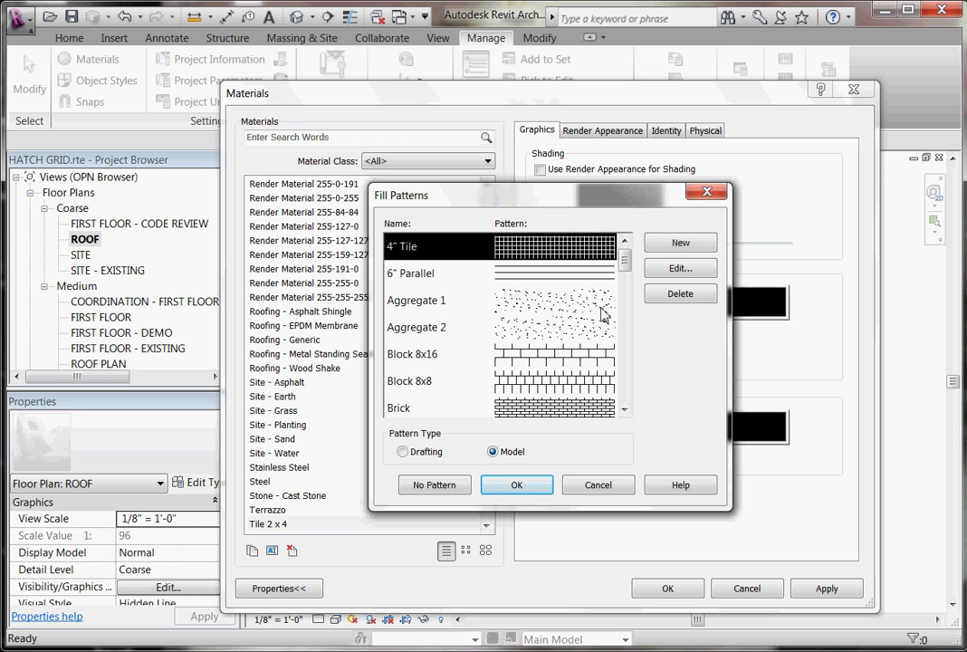
left_click(680, 242)
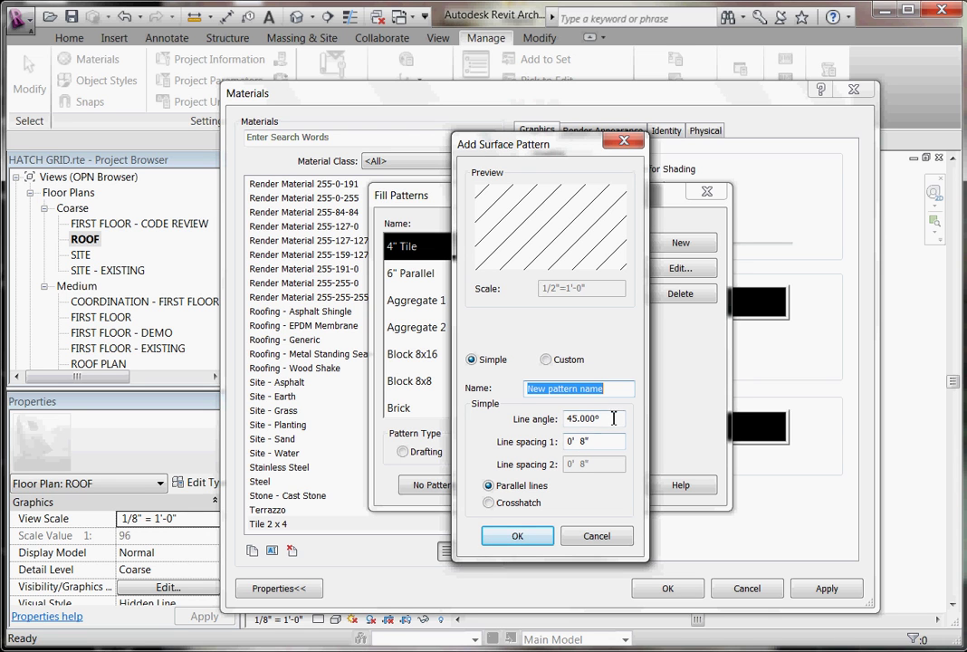
type("2 x 4")
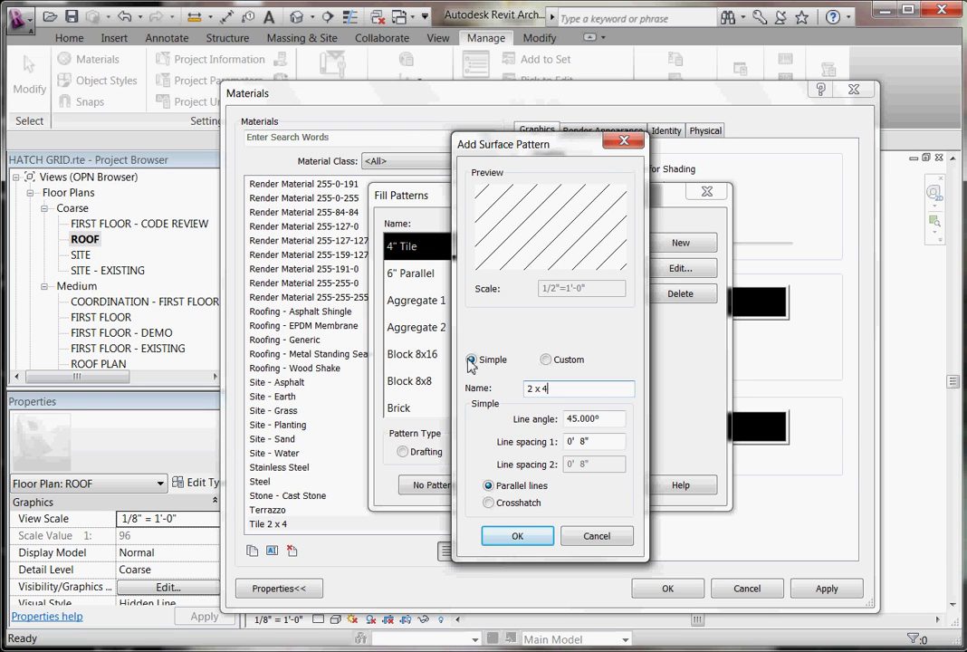
left_click(473, 359)
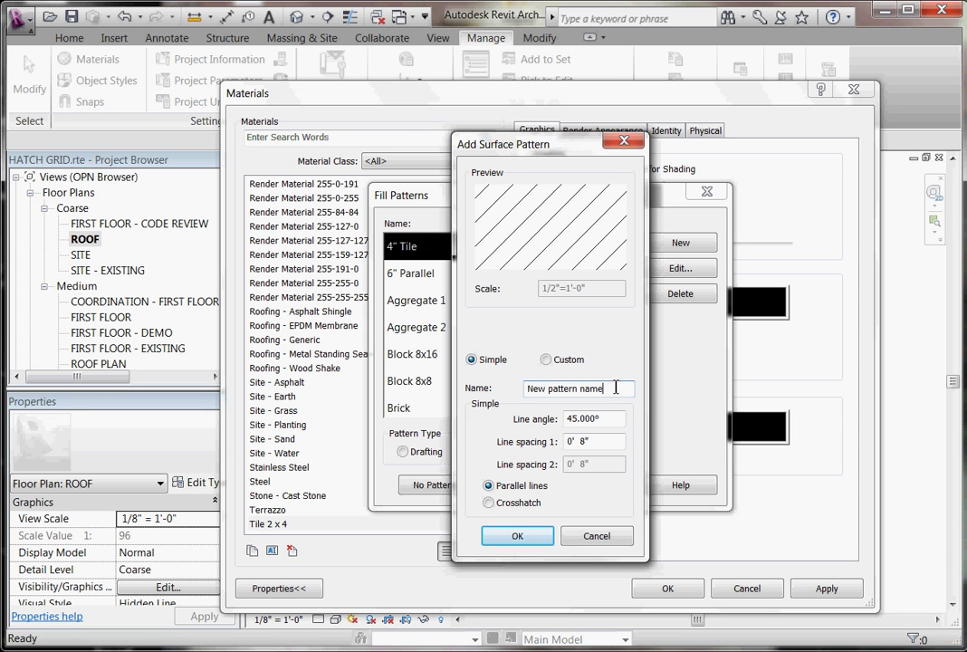
left_click_drag(618, 387, 497, 396)
type("2 x 4")
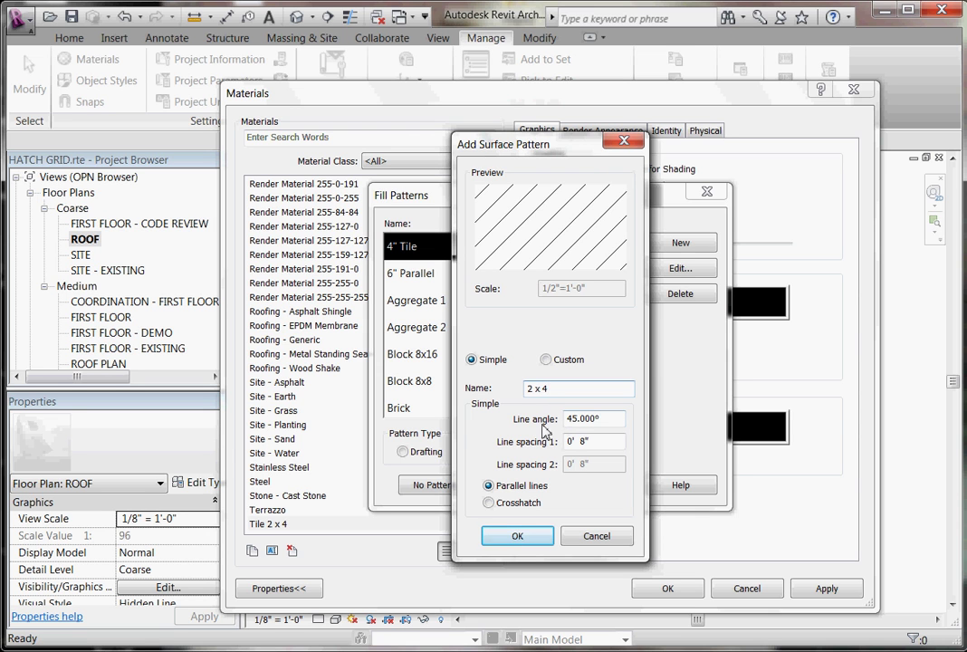
Define the 2 x 4 pattern as a crosshatch with line angle 0, line spacing 1 of 2' and line spacing 2 of 4'
left_click_drag(617, 421, 468, 423)
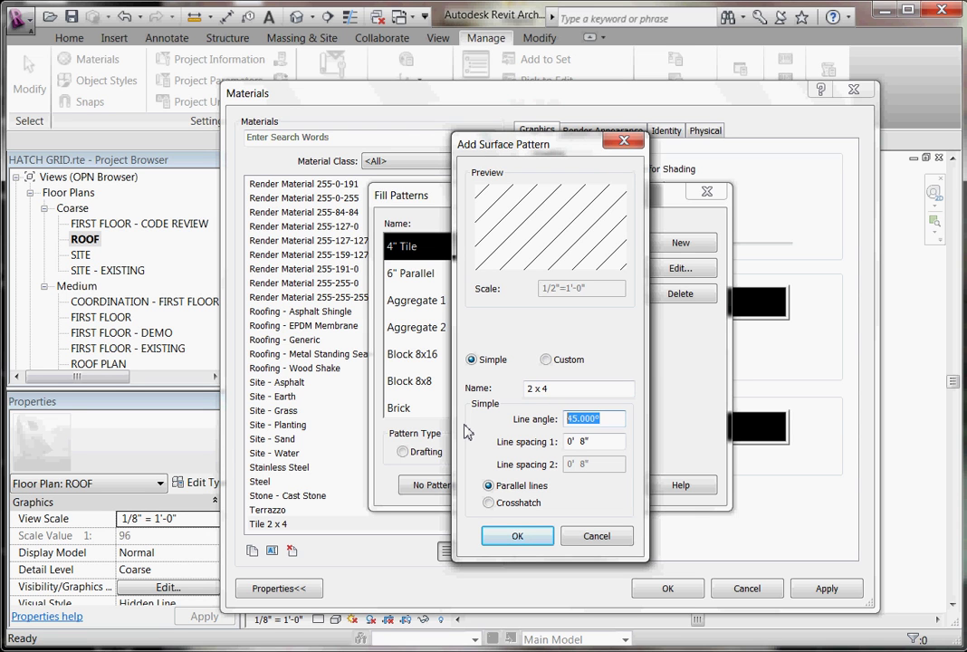
type("0")
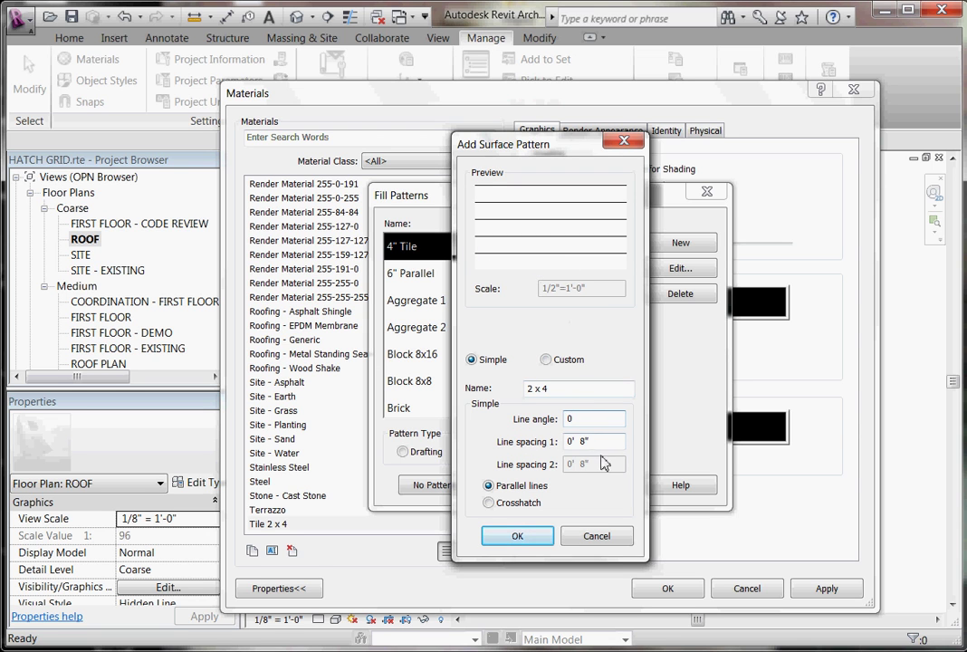
key("Tab")
type("2'")
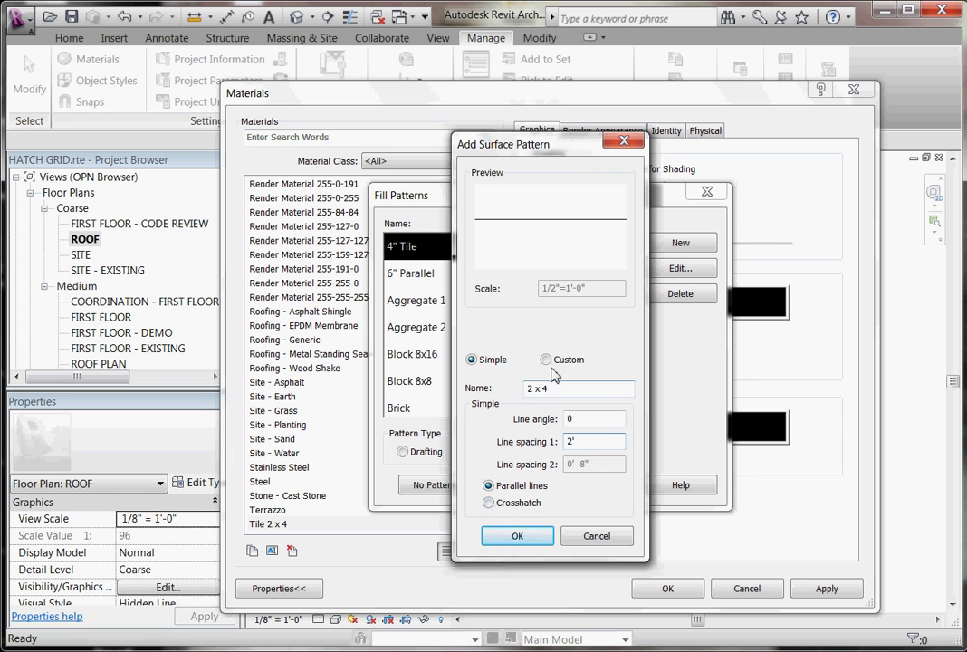
left_click(490, 504)
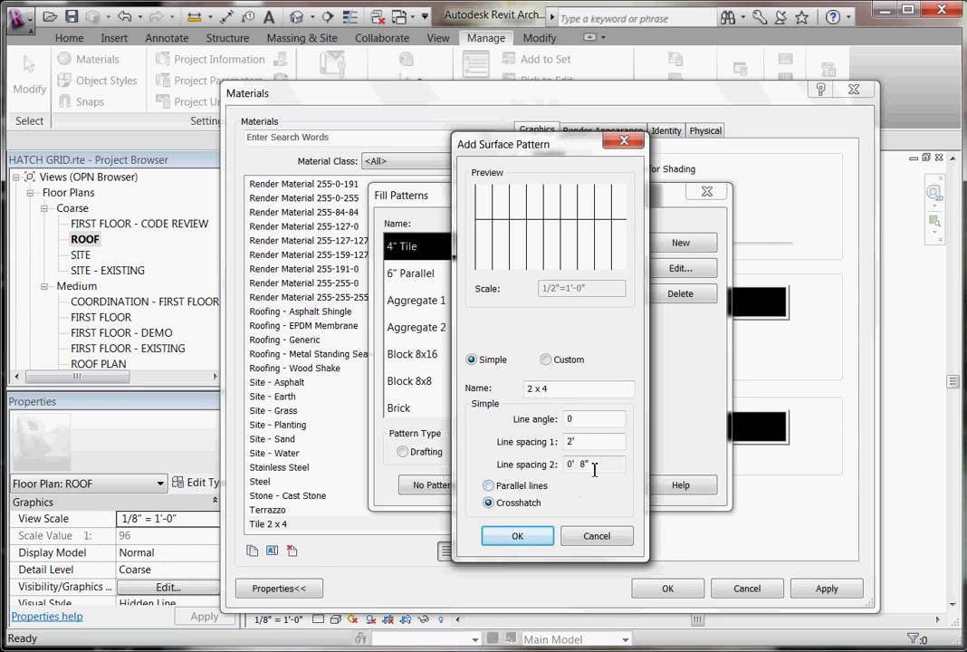
left_click_drag(602, 464, 549, 466)
type("4'")
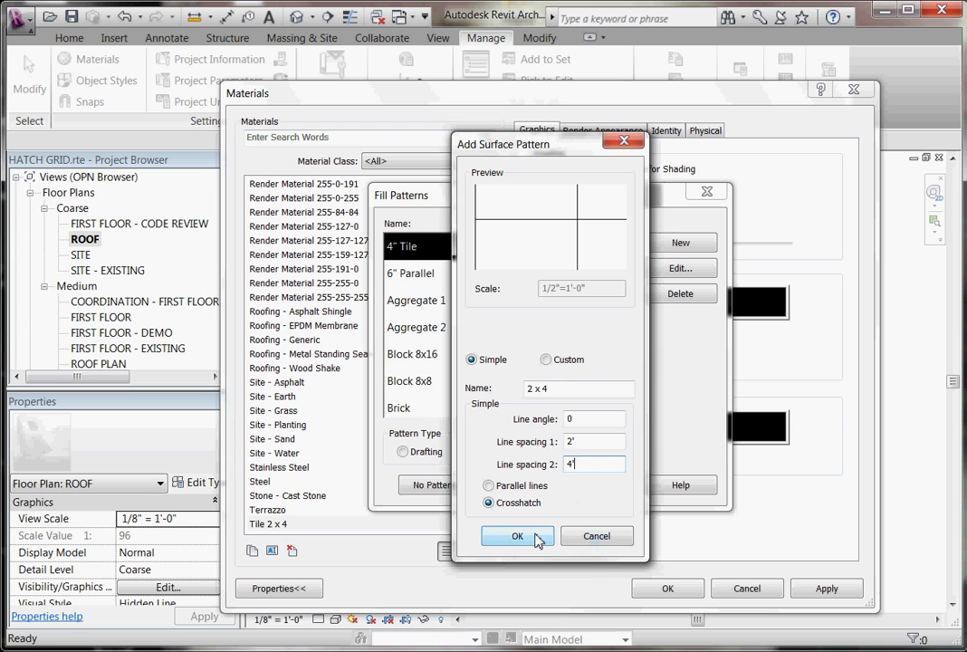
left_click(516, 536)
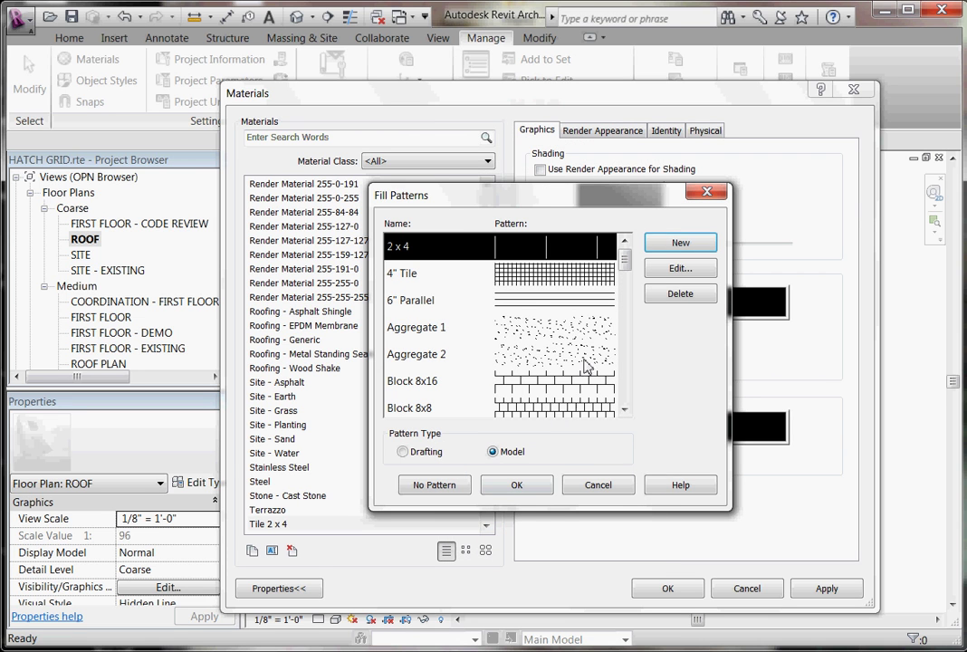
Assign the 2 x 4 pattern as the Tile 2 x 4 material's surface pattern, leave its cut pattern at none, and save the material
left_click(542, 489)
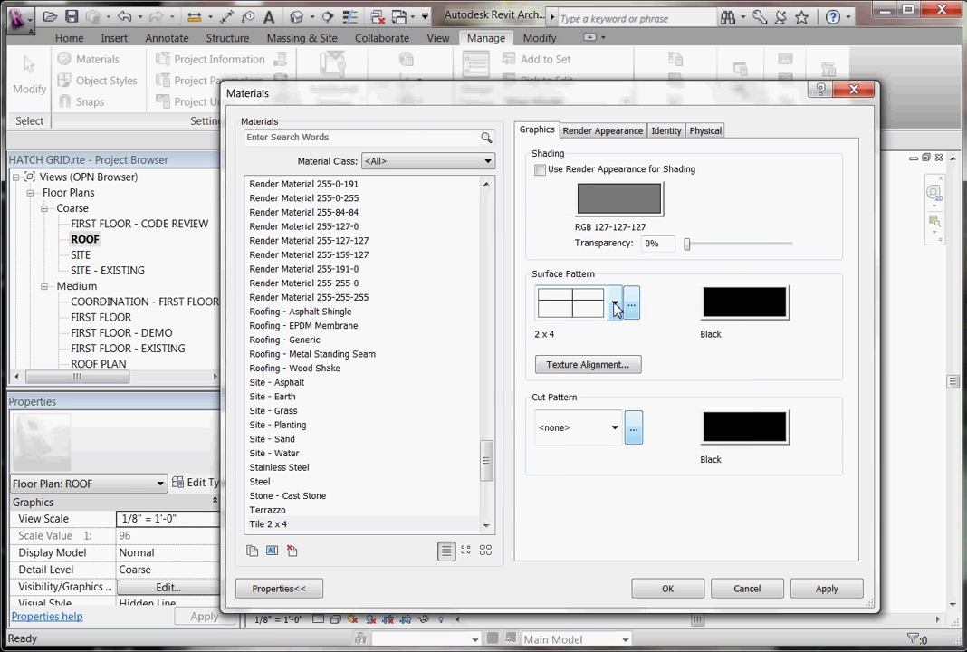
left_click(614, 307)
left_click(615, 307)
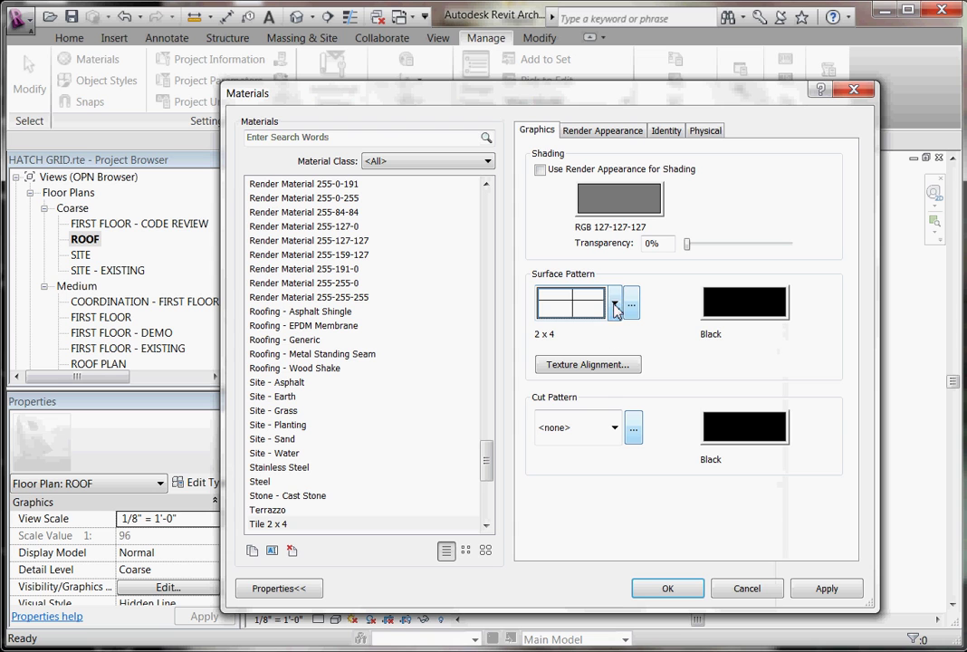
left_click(615, 429)
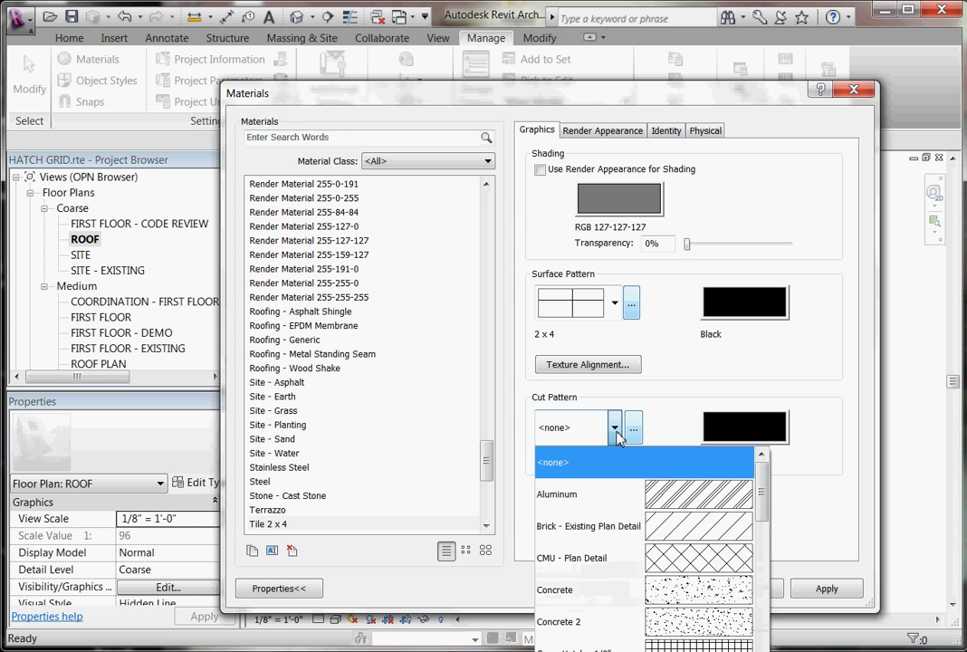
left_click(616, 430)
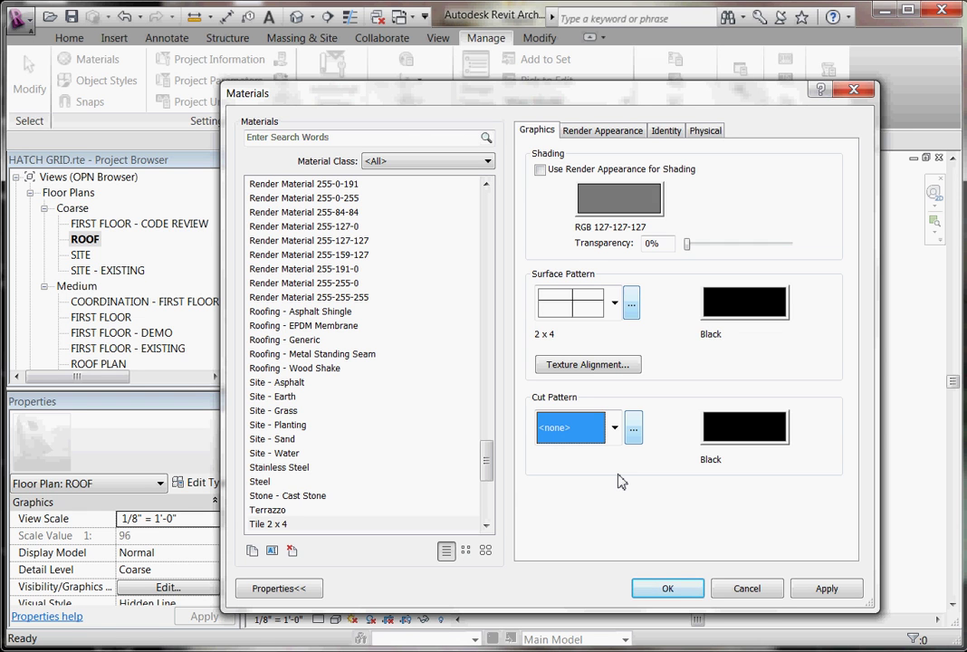
left_click(679, 586)
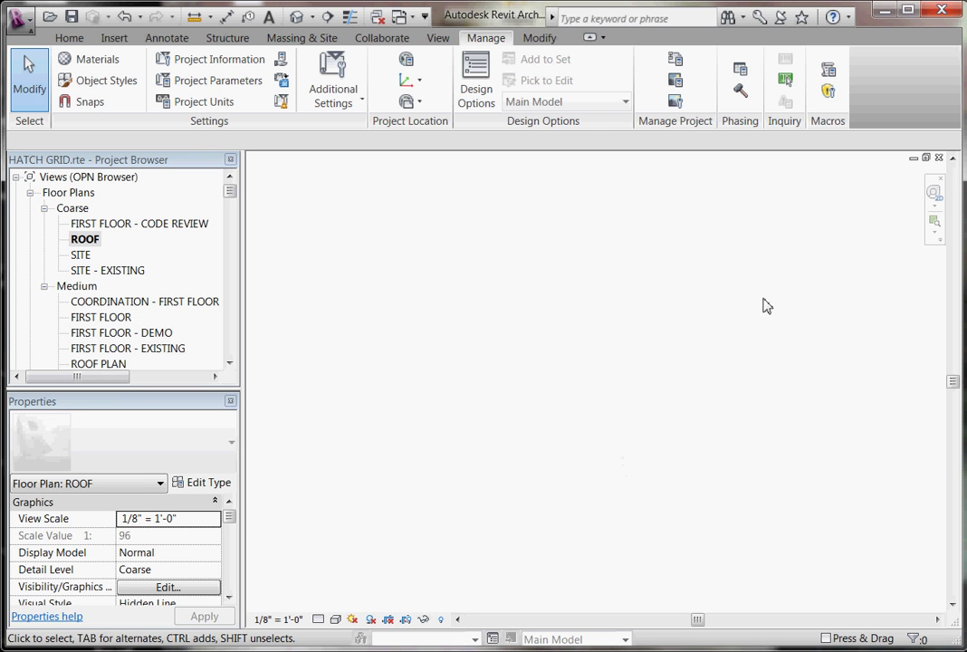
In the FIRST FLOOR plan, draw a horizontal Red Line detail line from the origin along the grid's lower edge, and toggle Thin Lines
left_click(940, 159)
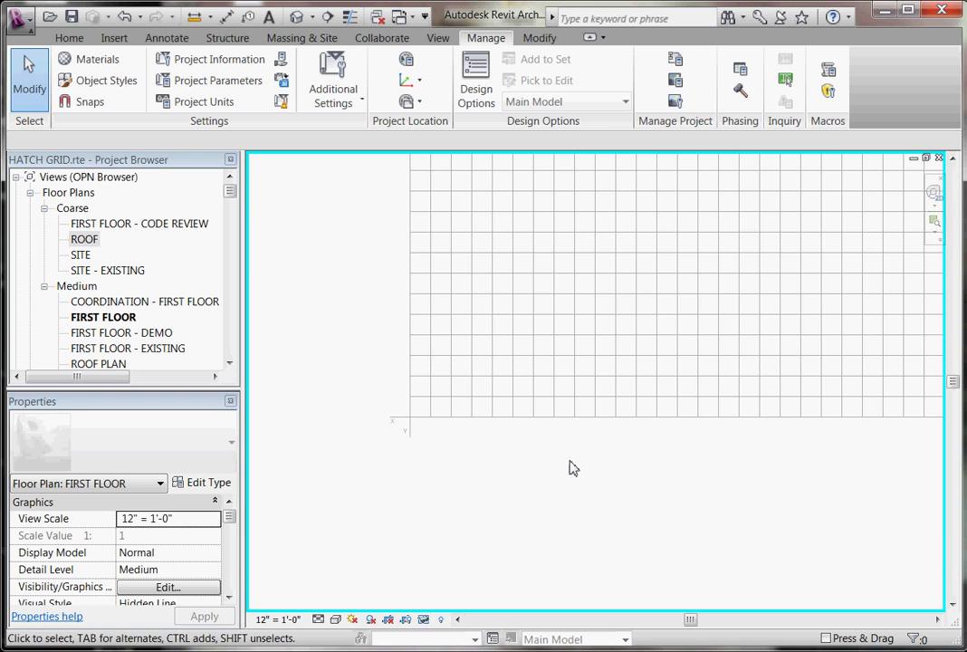
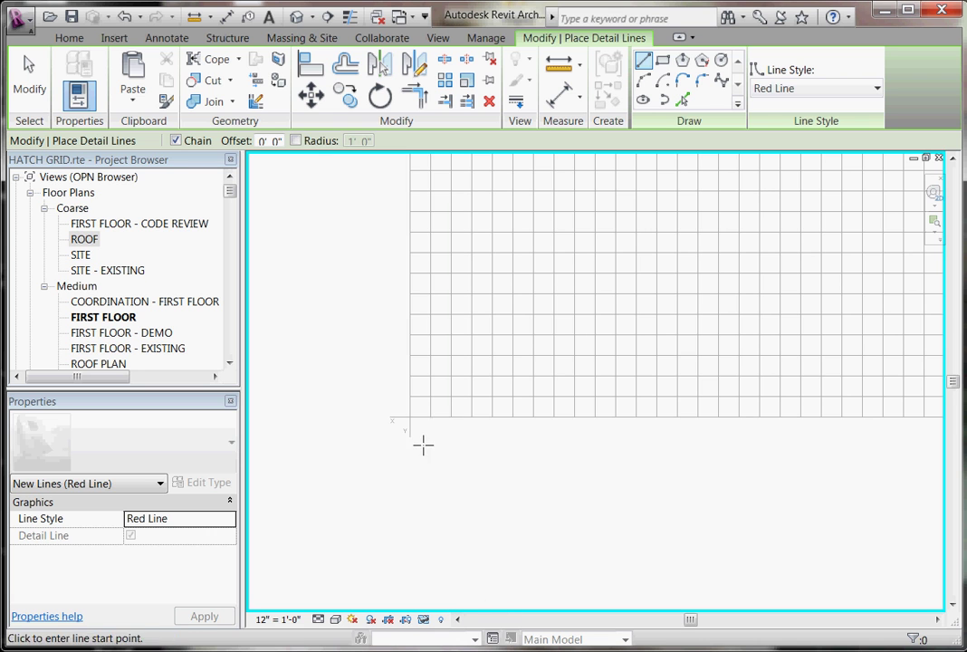
left_click(412, 417)
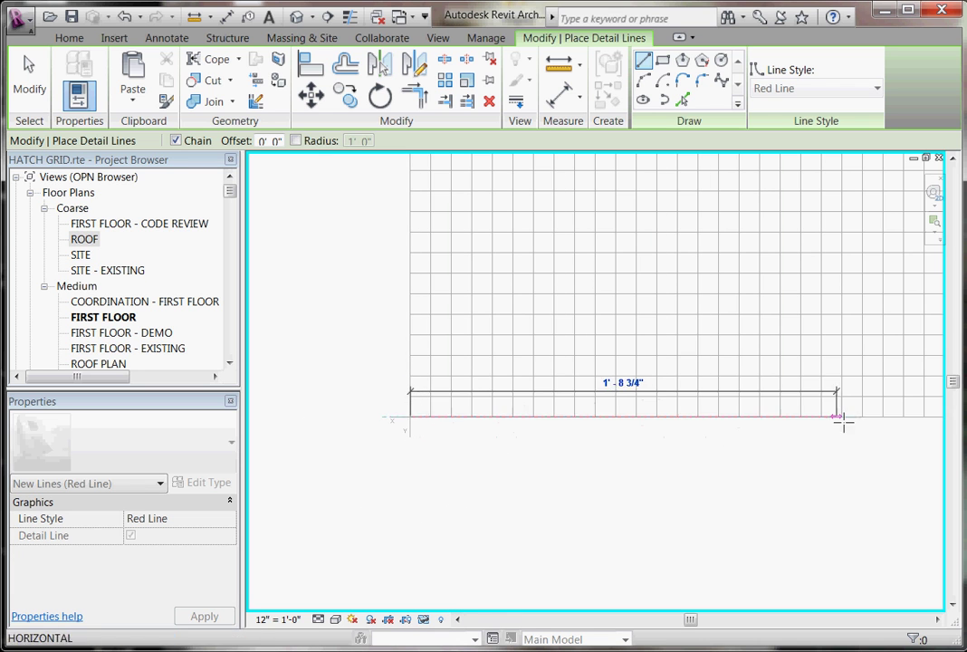
left_click(896, 417)
key("Escape")
key("Escape")
key("t")
key("l")
key("Escape")
key("Escape")
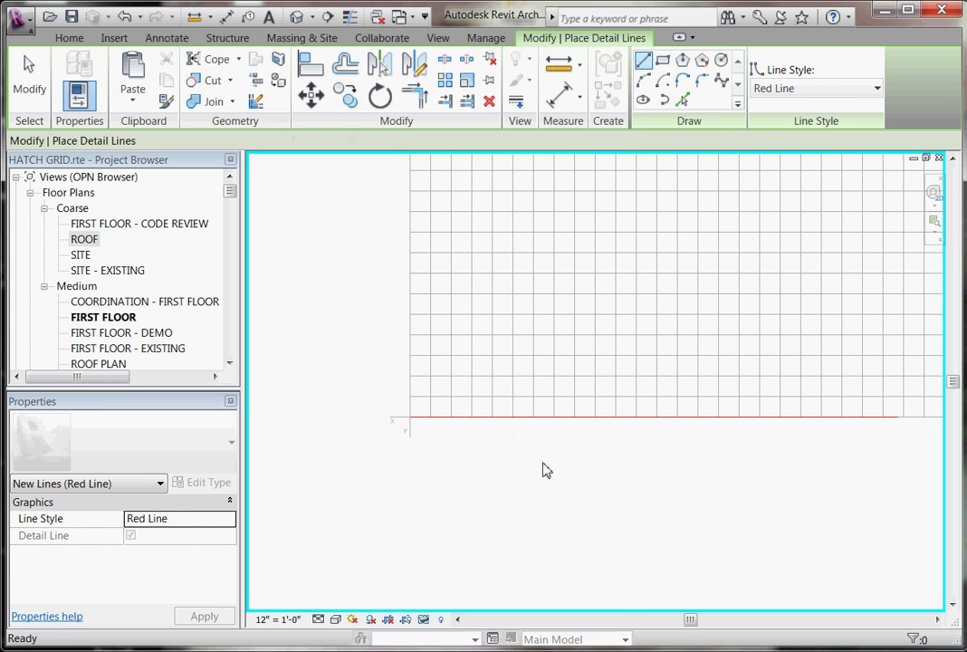
left_click(534, 420)
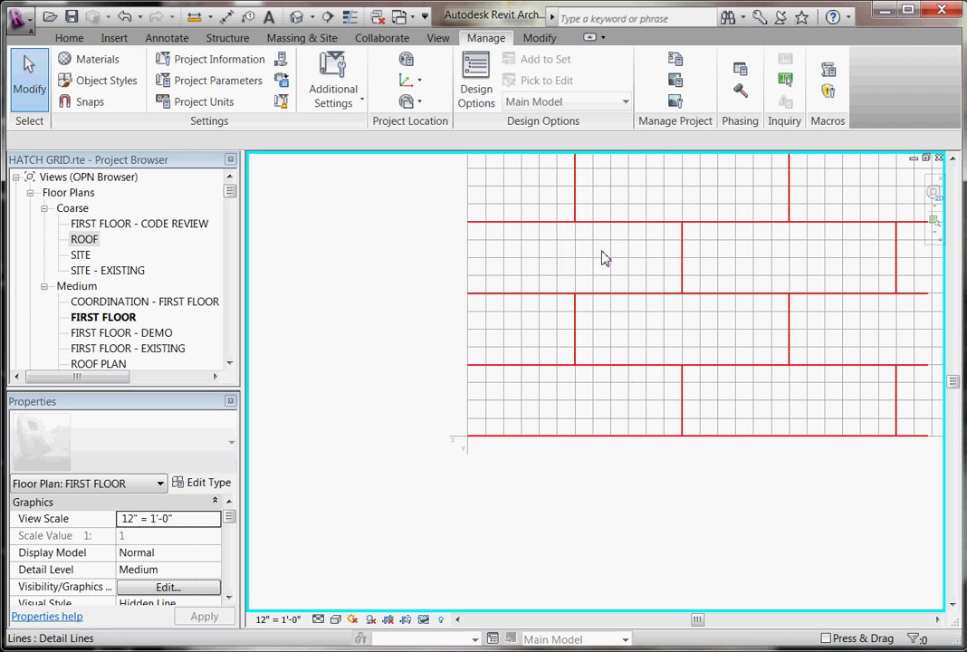
Examine the repeating stone hatch in the OPN REVIT STANDARDS legend up close, and return to the FIRST FLOOR plan
left_click_drag(584, 233, 911, 326)
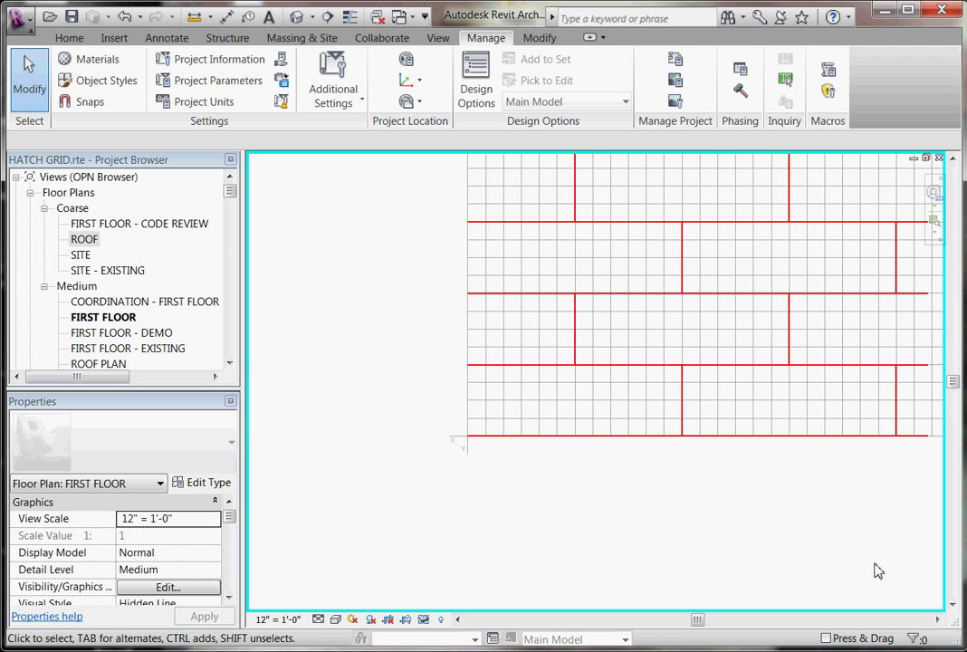
left_click(914, 159)
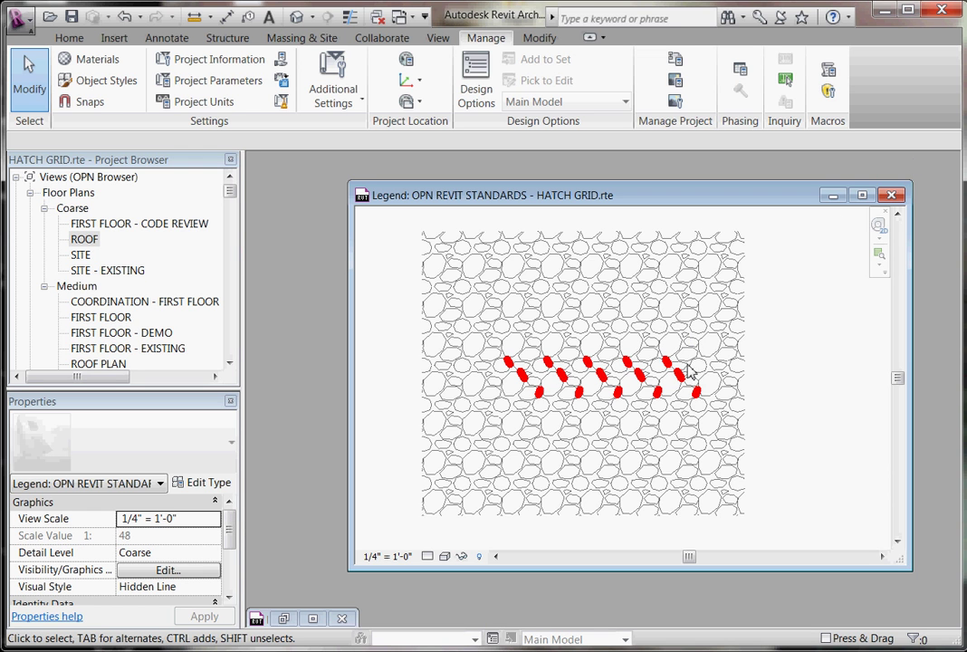
left_click(715, 418)
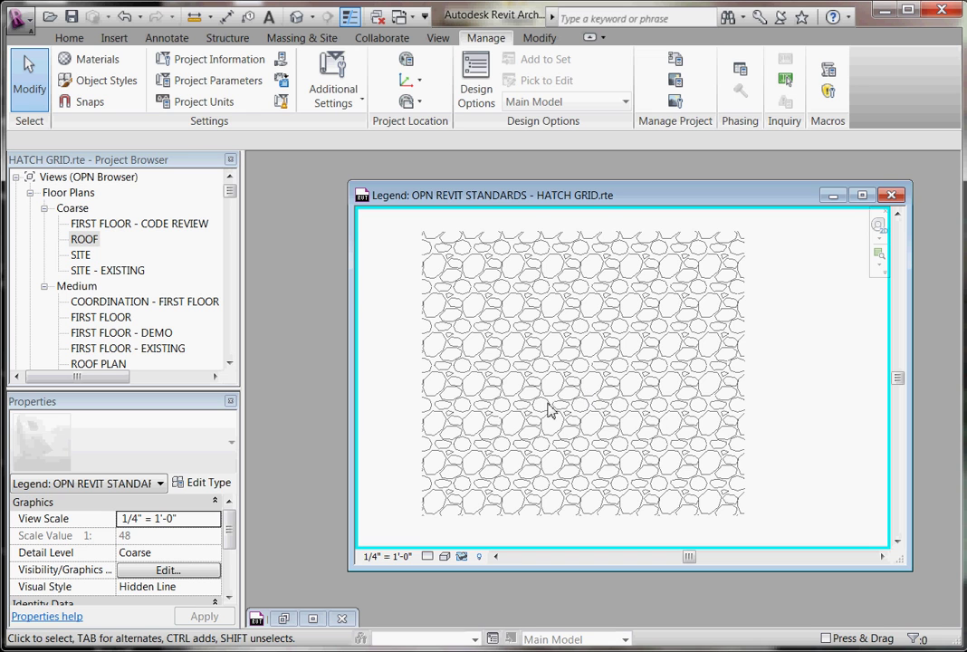
scroll(516, 376, "up", 1)
scroll(516, 375, "up", 5)
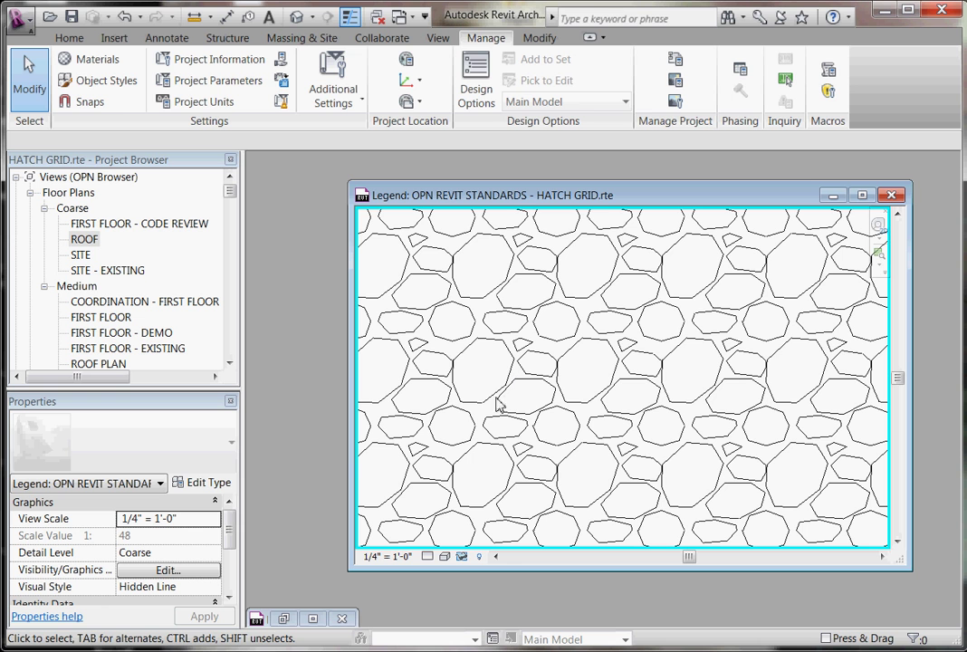
scroll(494, 375, "down", 3)
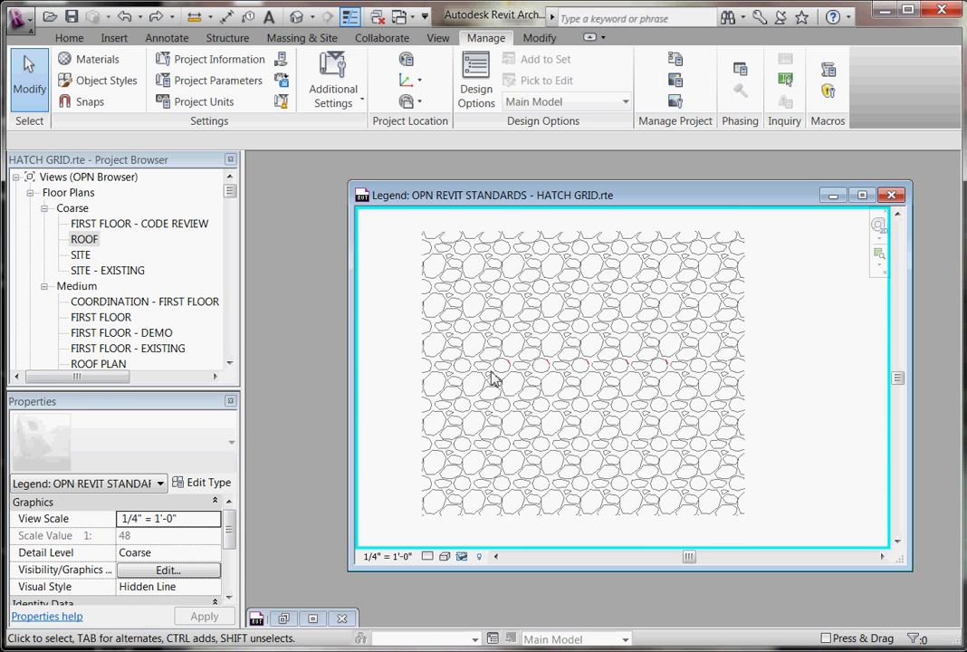
scroll(511, 389, "up", 5)
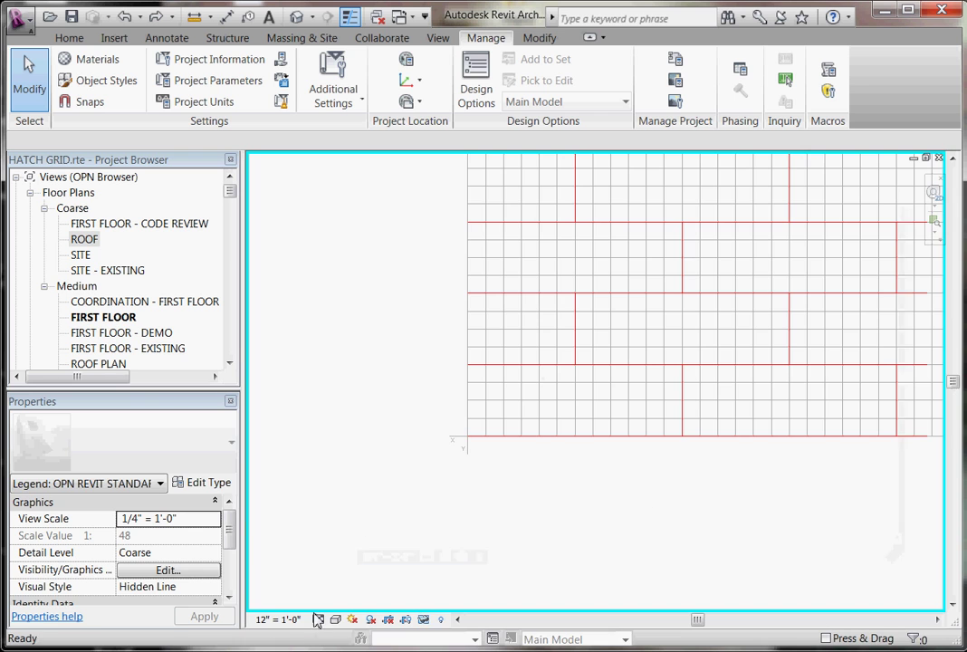
left_click(312, 618)
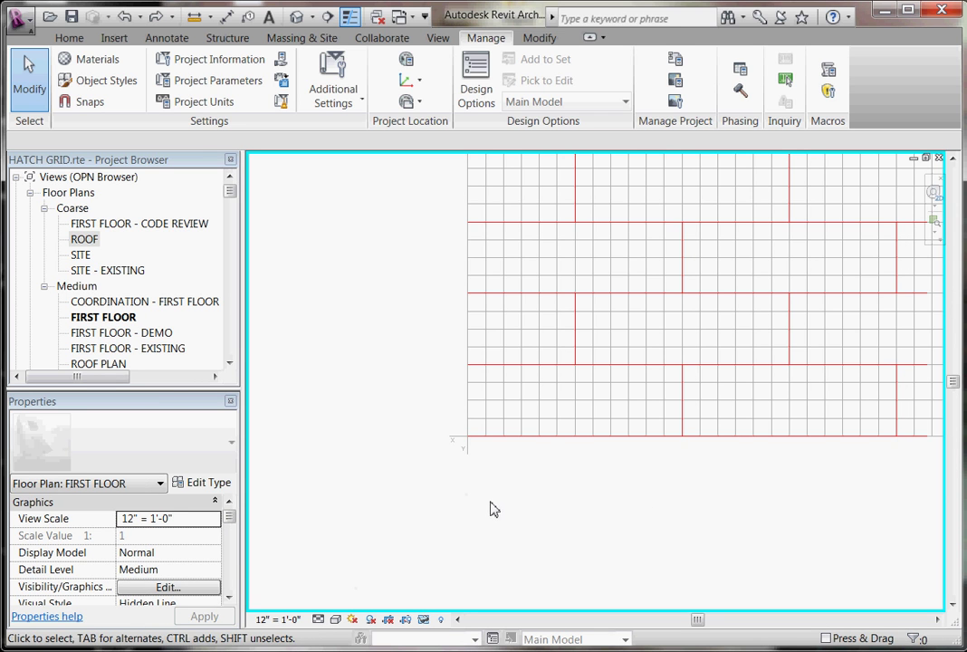
Delete the detail group of vertical joint lines from the brick layout on the grid and undo the deletion
key("Tab")
left_click(681, 412)
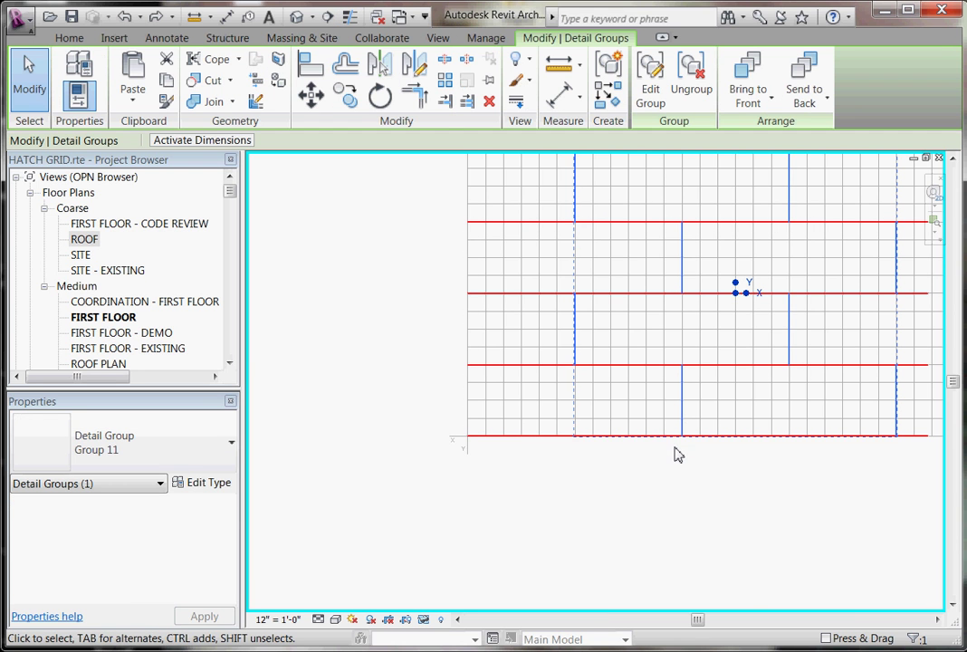
key("Delete")
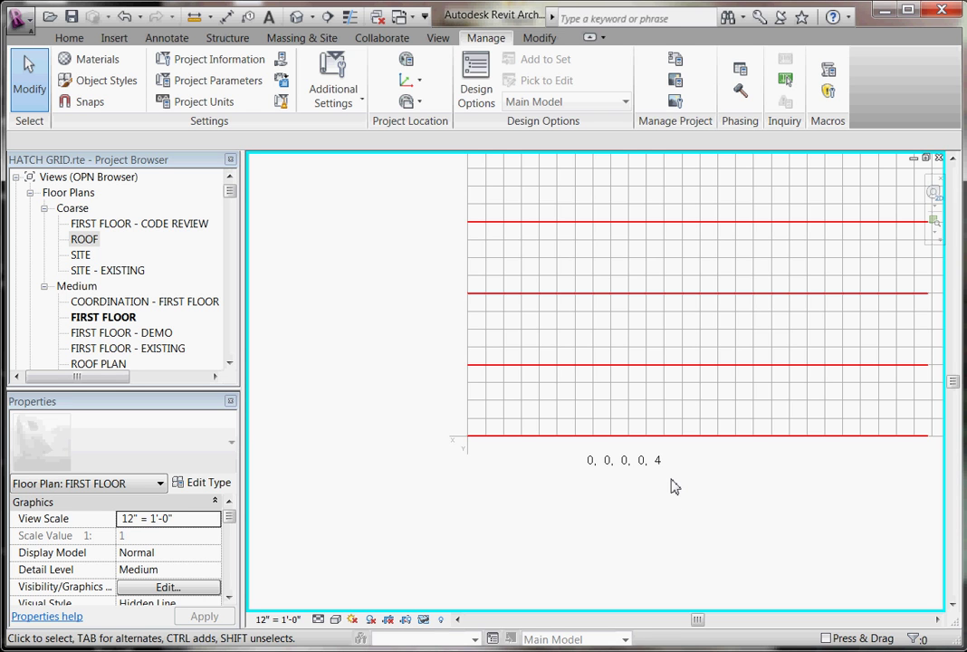
key("ctrl+z")
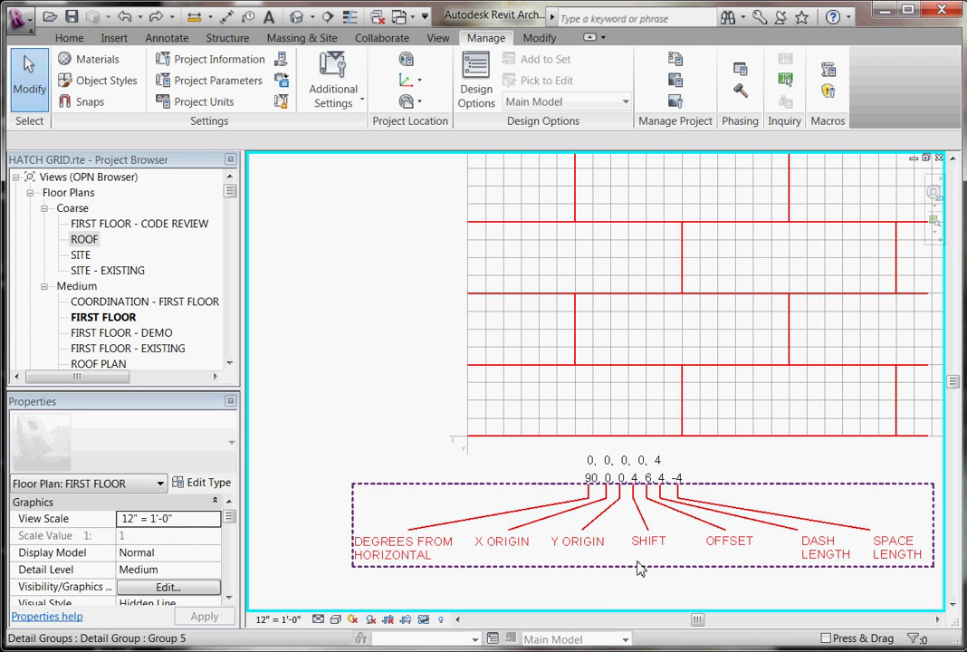
Compare the two alternating groups of vertical joint lines with the shift, offset, dash and space values of the 90-degree code line
left_click(681, 410)
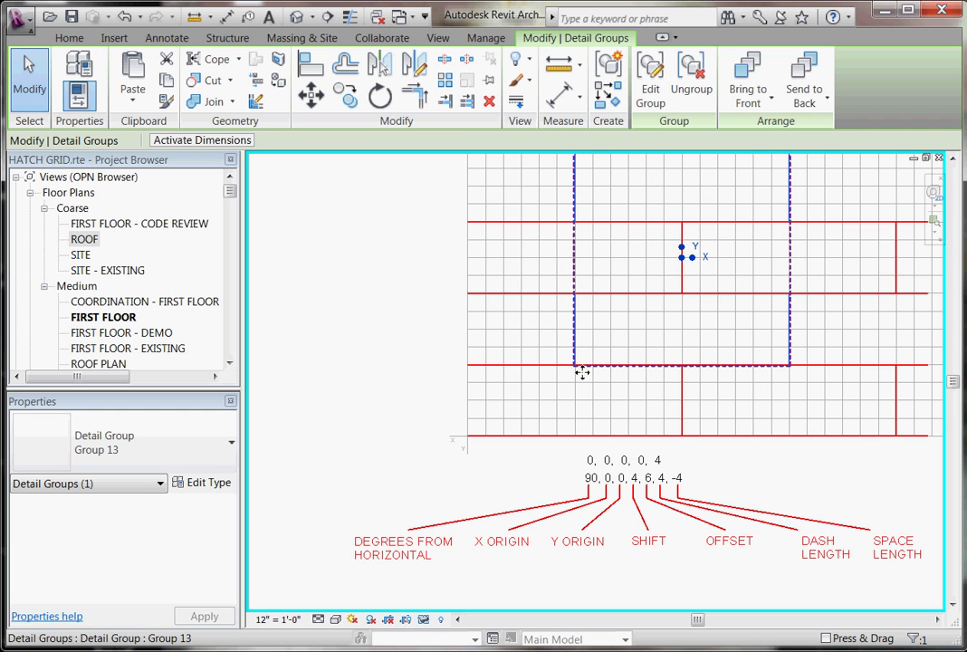
left_click(682, 404)
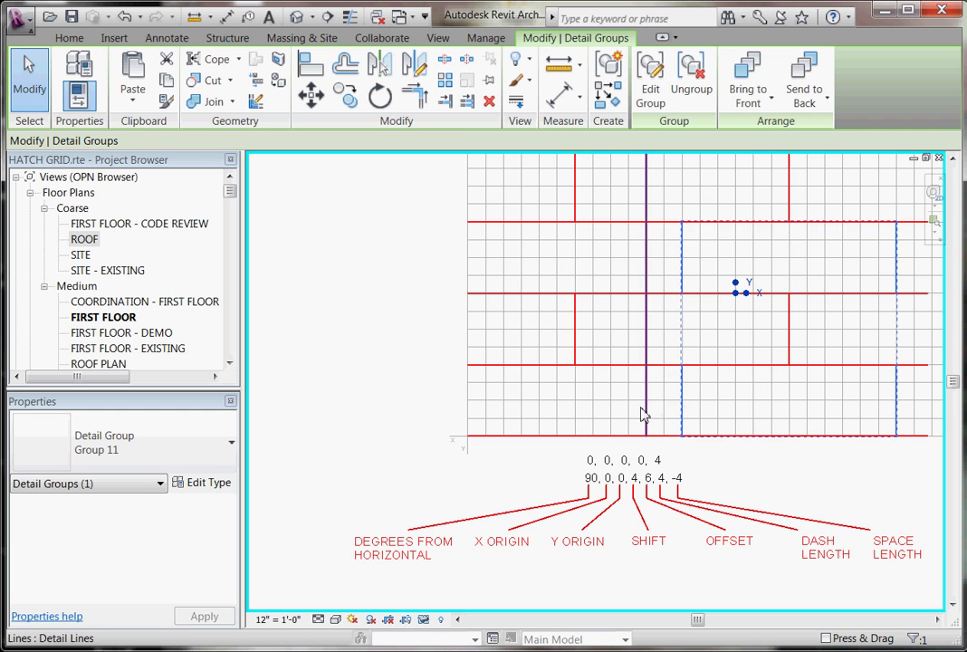
left_click(576, 330)
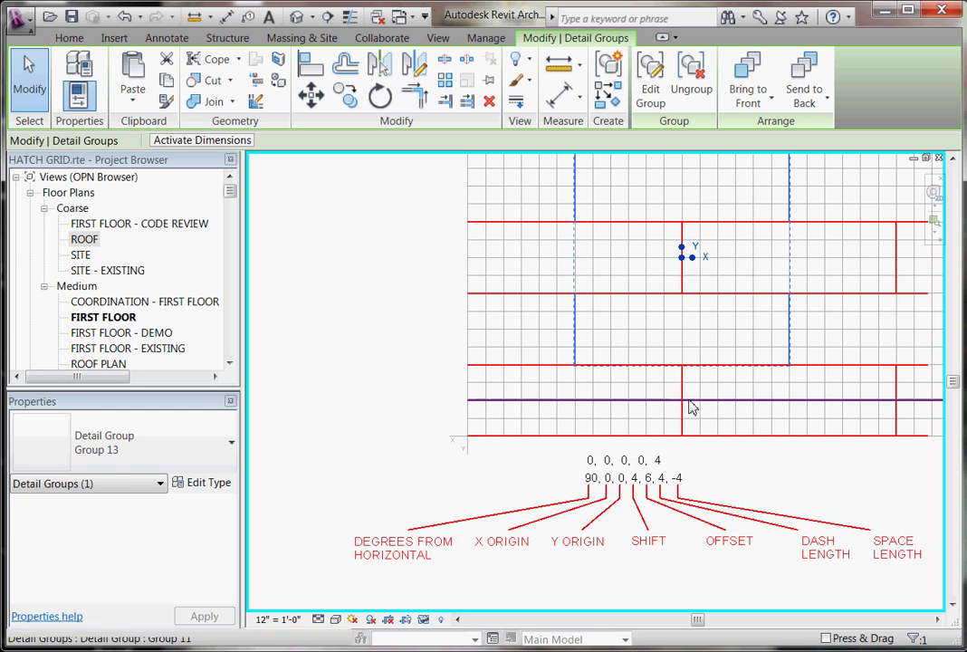
left_click(684, 404)
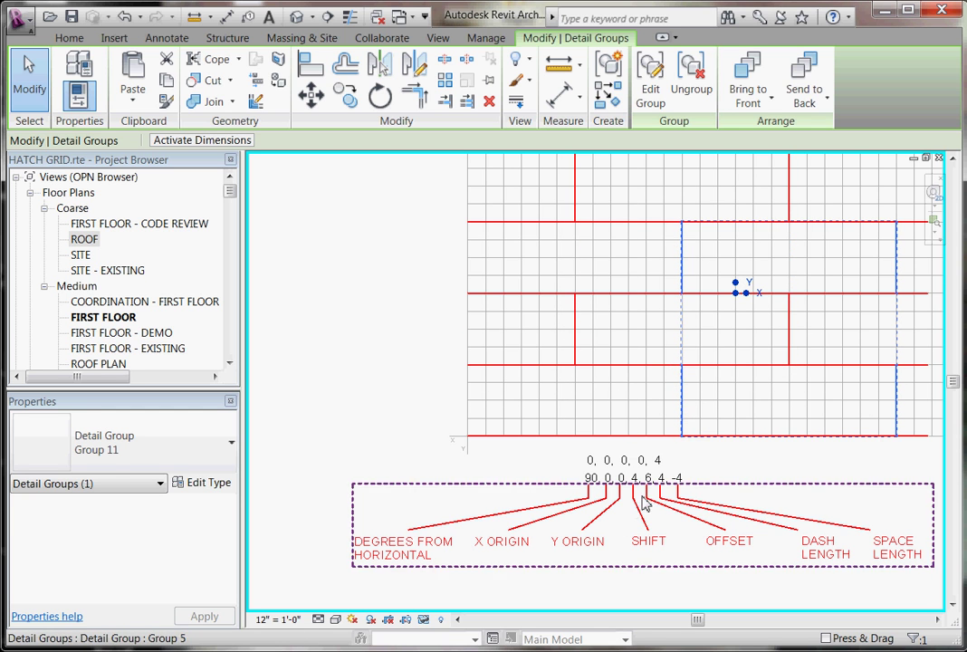
left_click(576, 346)
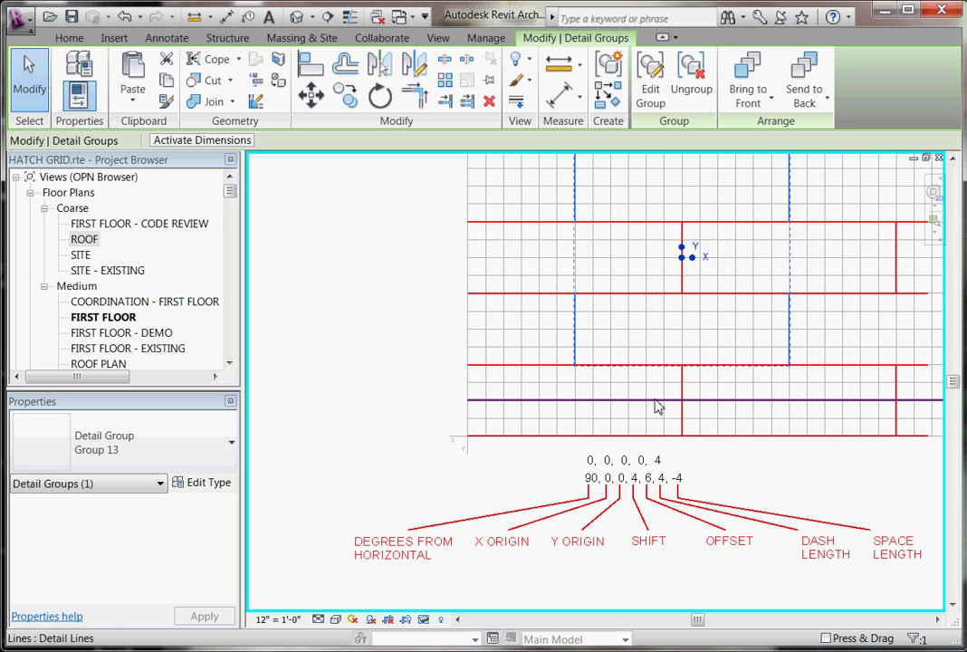
left_click(686, 406)
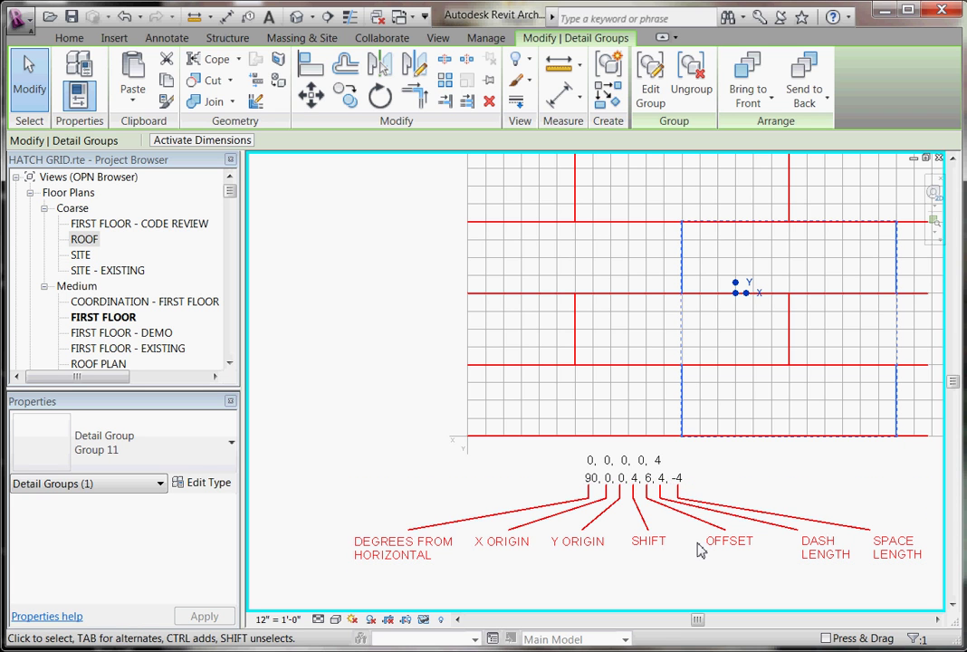
left_click(576, 358)
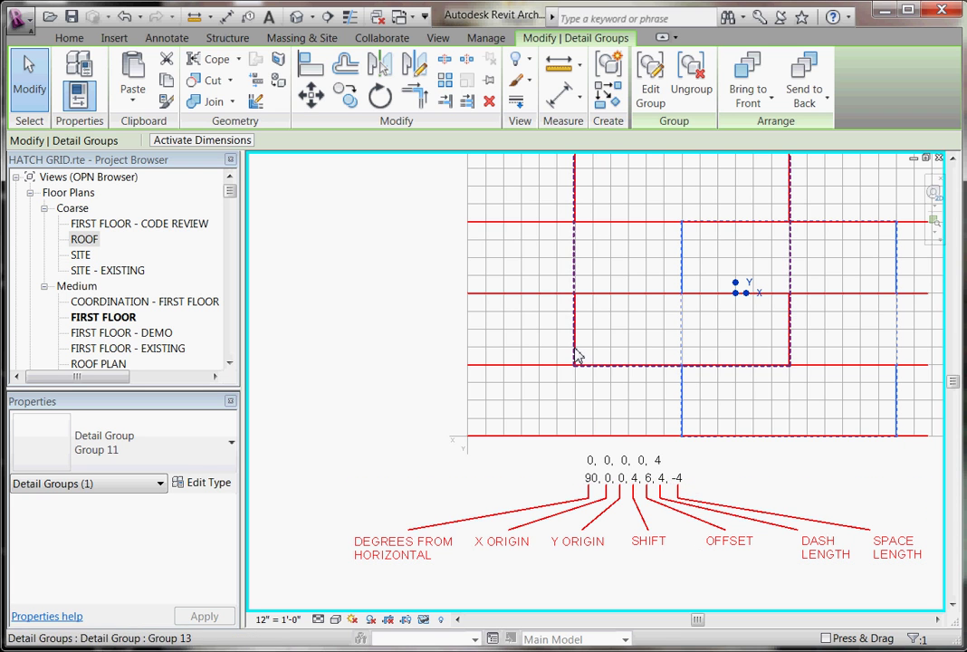
left_click(686, 426)
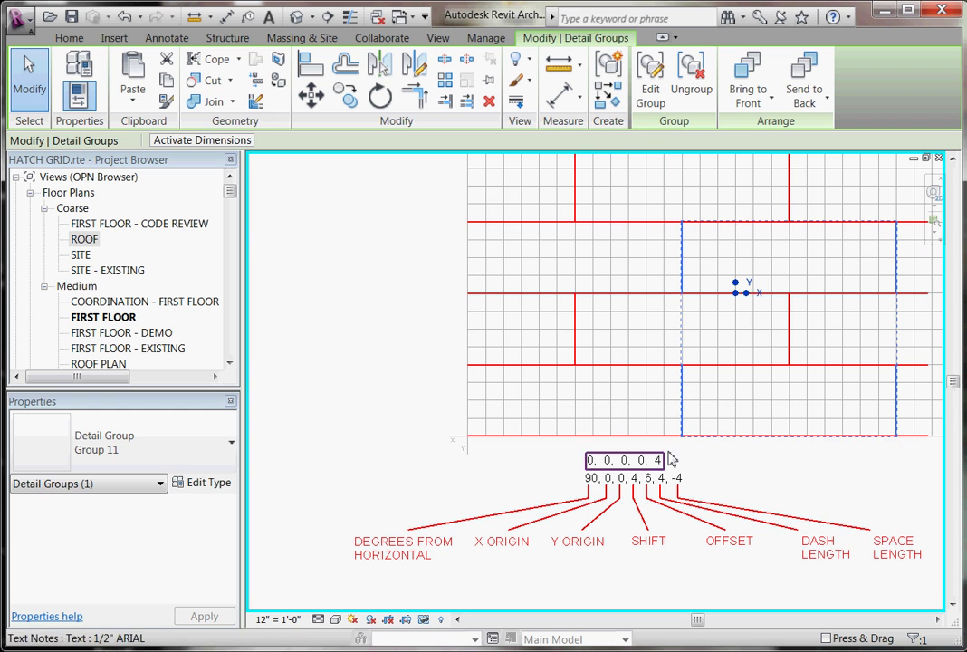
left_click(481, 429)
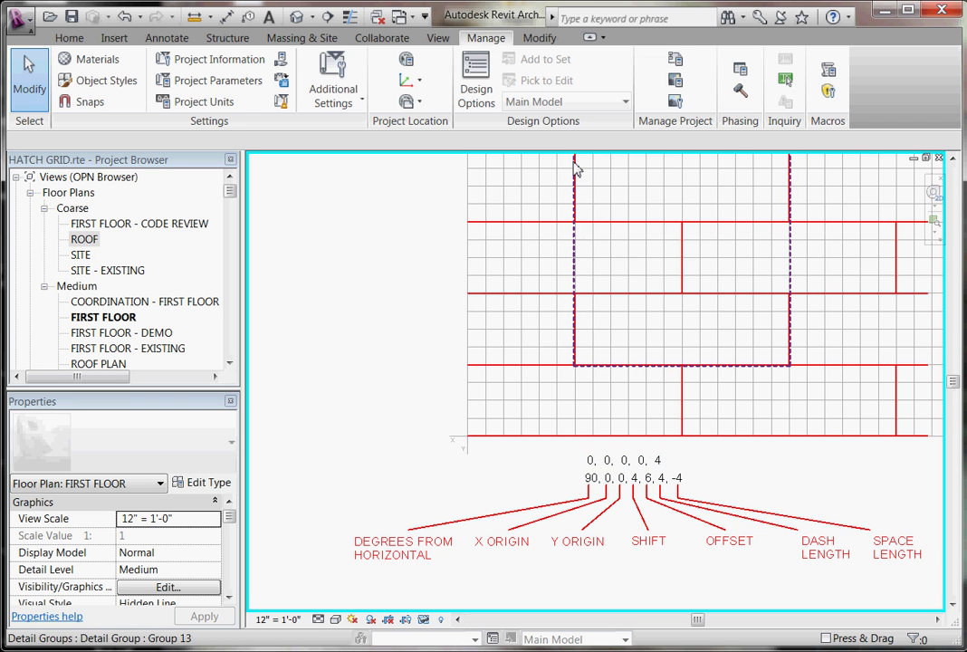
Delete the two red annotation groups labelling the Utility Brick Running Bond pattern code
middle_click_drag(575, 168, 613, 125)
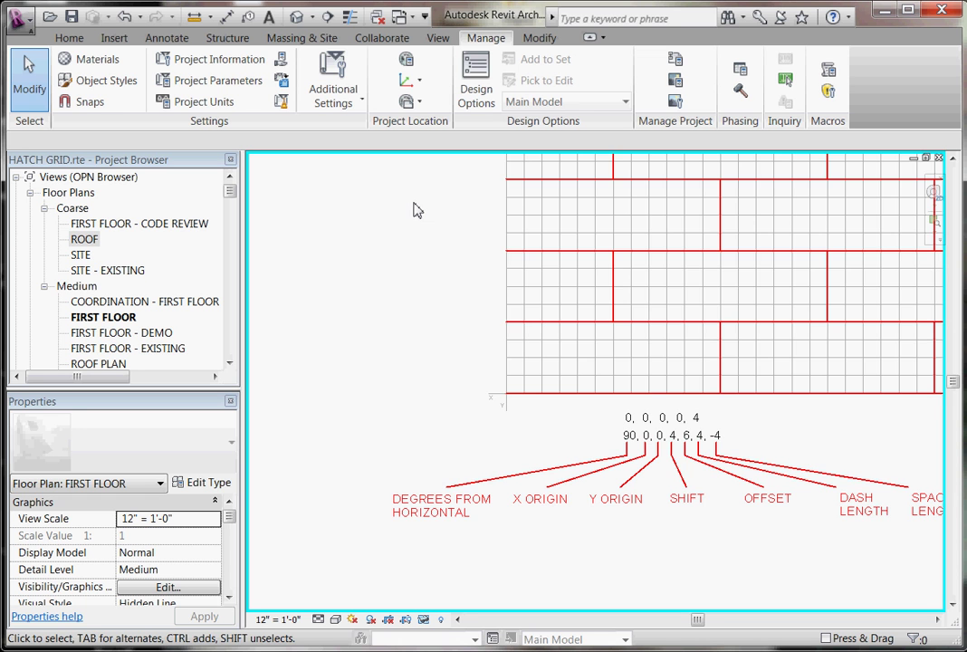
scroll(449, 209, "down", 3)
scroll(377, 175, "down", 2)
scroll(486, 383, "up", 2)
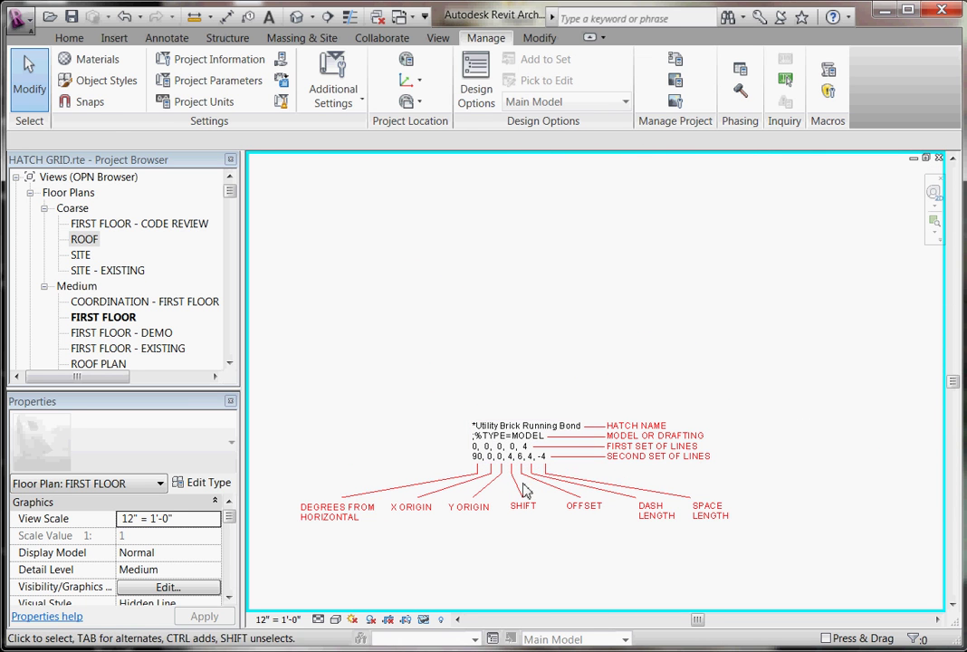
left_click(608, 431)
left_click(601, 514, "ctrl")
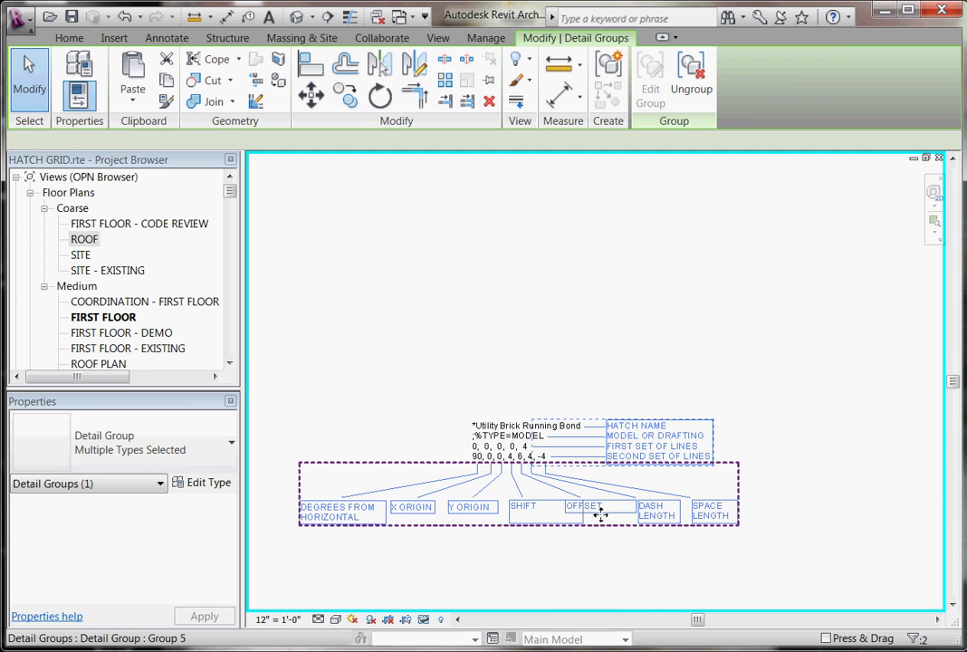
key("Delete")
Examine the Utility Brick Running Bond pattern code up close and set the Utility Brick Running Bond.pat file in Notepad above it
scroll(453, 450, "up", 2)
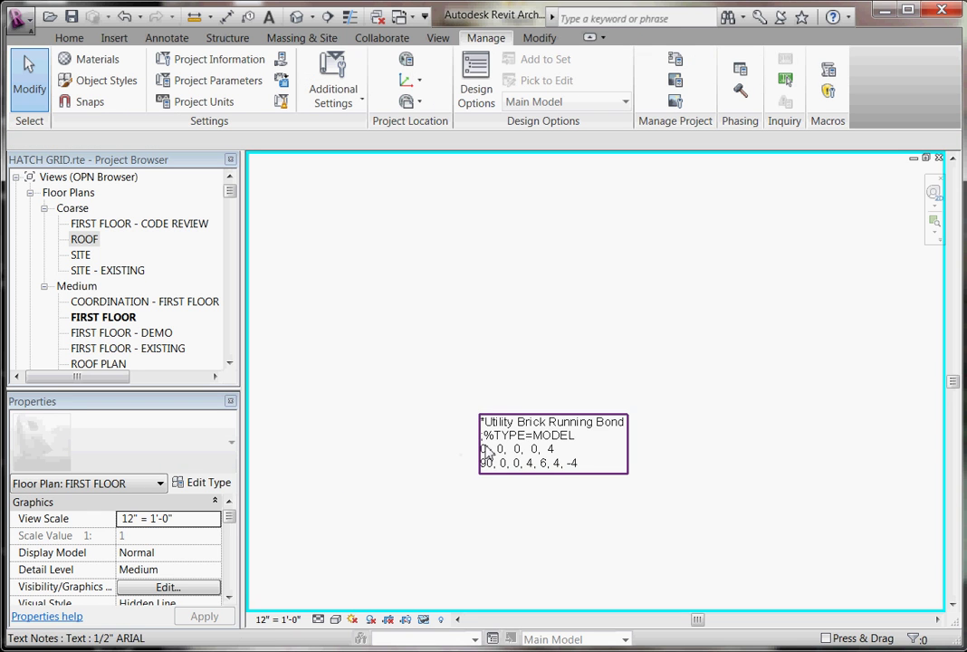
scroll(498, 464, "up", 1)
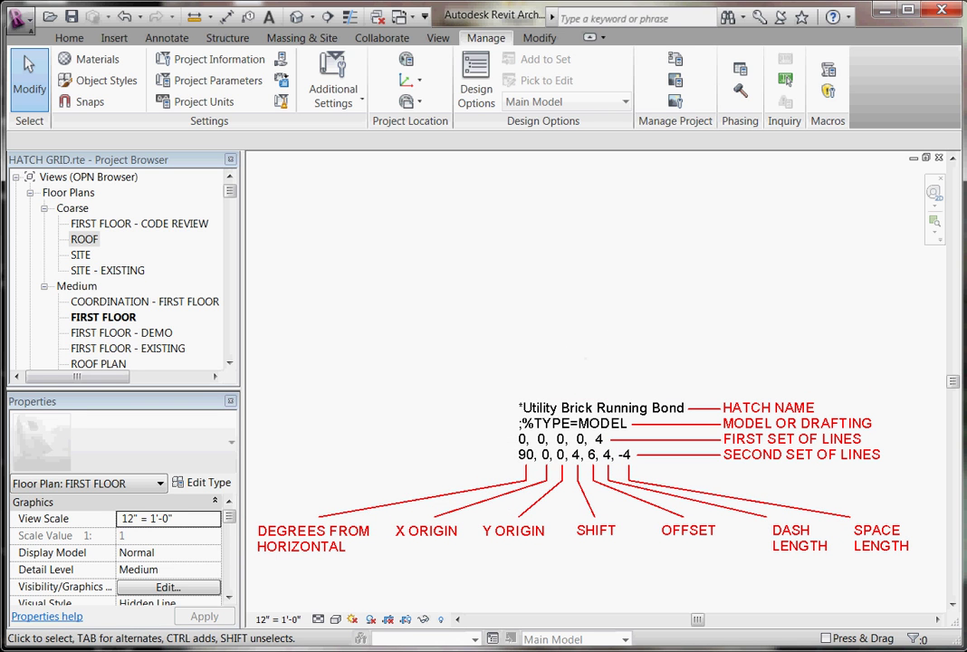
mouse_move(467, 585)
left_mouse_down()
mouse_move(467, 362)
mouse_move(576, 211)
left_mouse_up()
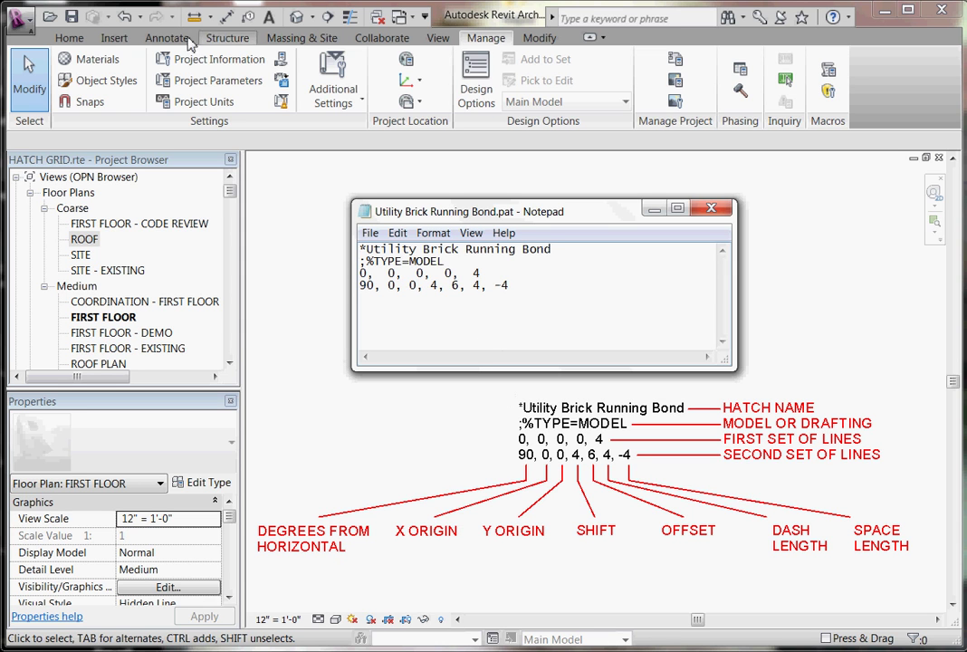
Duplicate the Default material and name the copy "running bond utility"
left_click(95, 59)
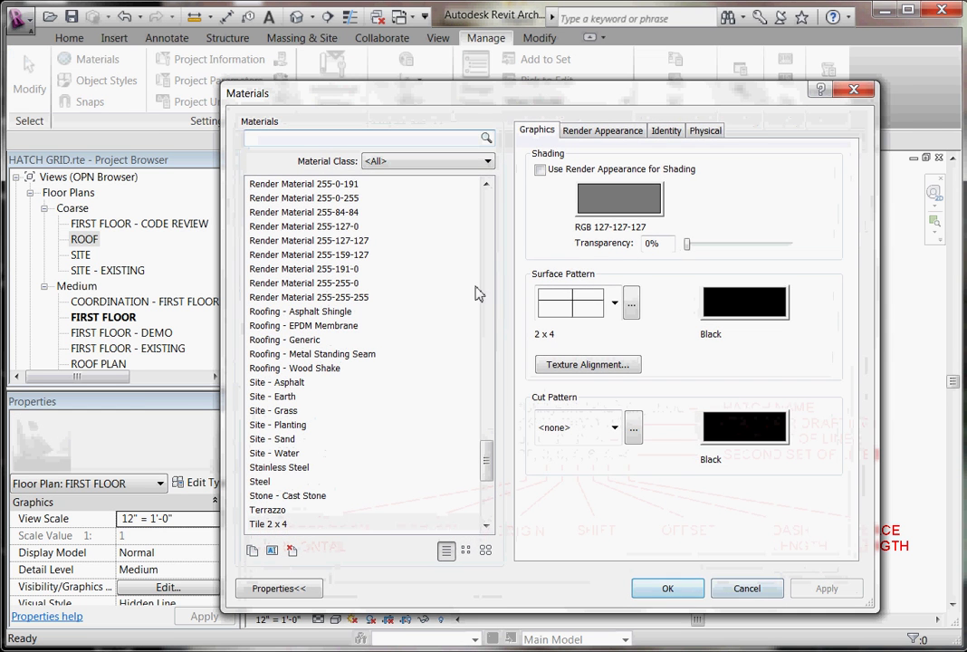
left_click(290, 327)
scroll(299, 363, "down", 3)
scroll(306, 362, "up", 4)
scroll(306, 294, "up", 3)
left_click_drag(486, 443, 484, 260)
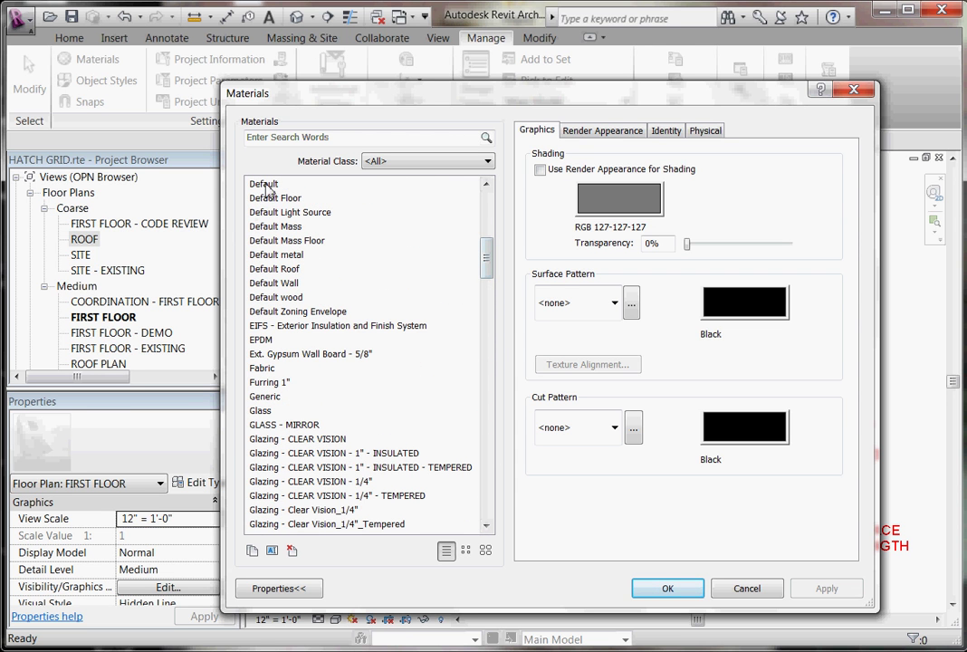
left_click(263, 184)
left_click(251, 549)
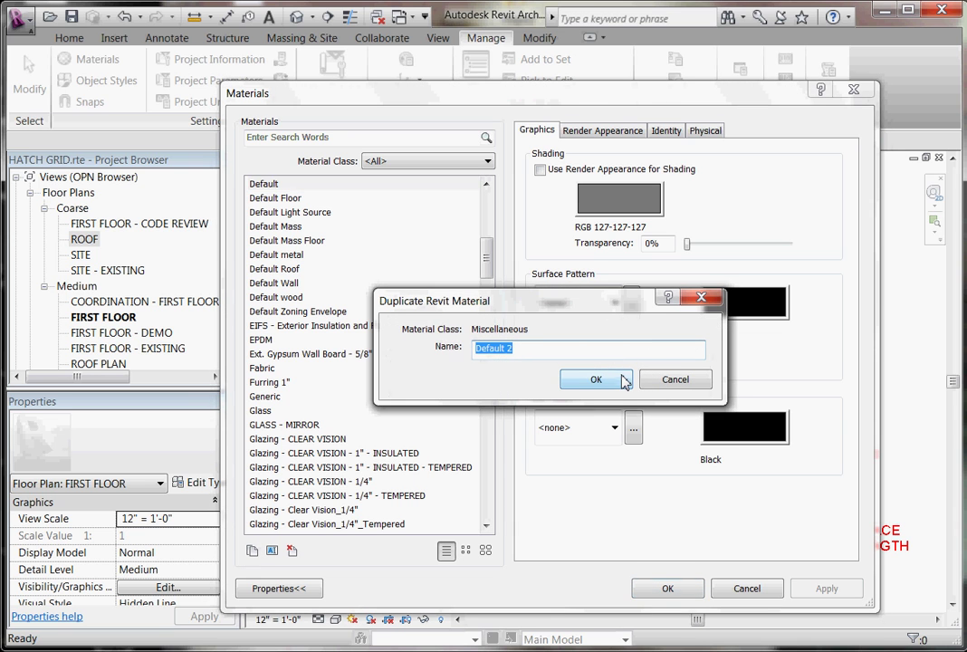
type("running bond utility")
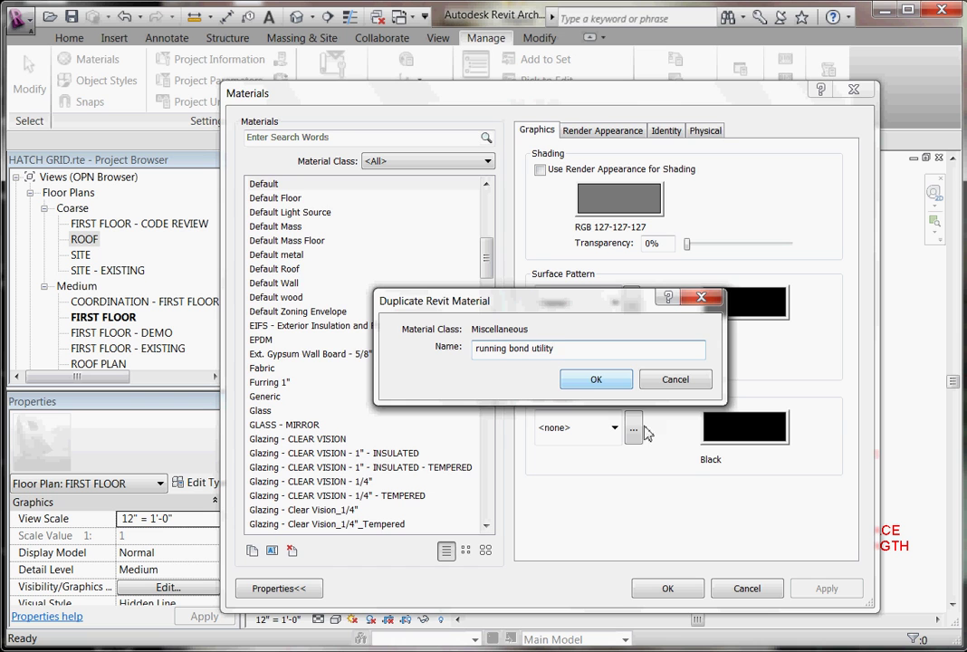
left_click(596, 381)
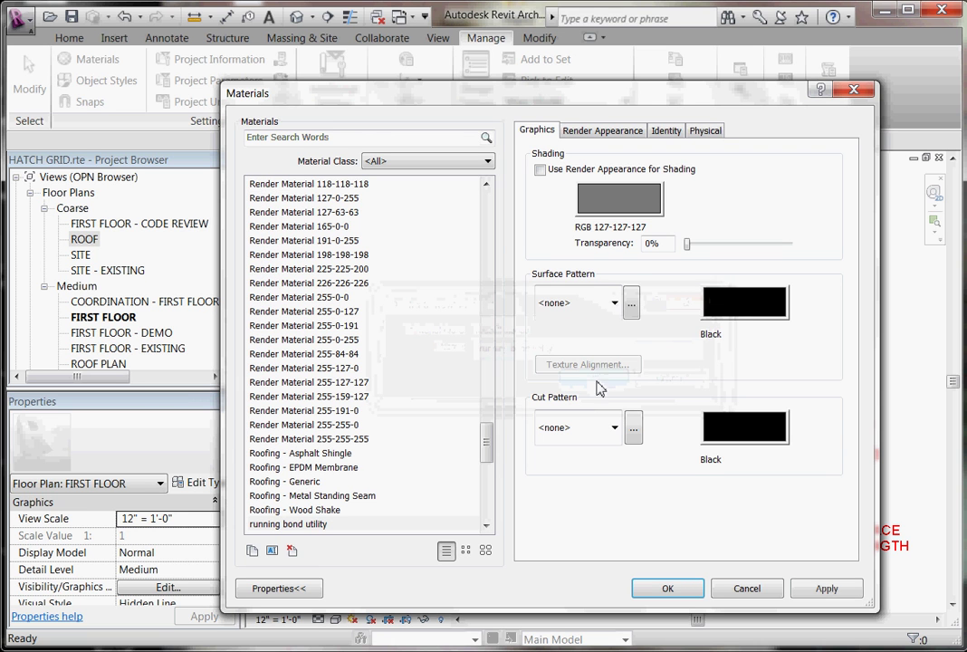
Start a new custom model surface pattern for the running bond utility material and name it "utility running"
left_click(631, 307)
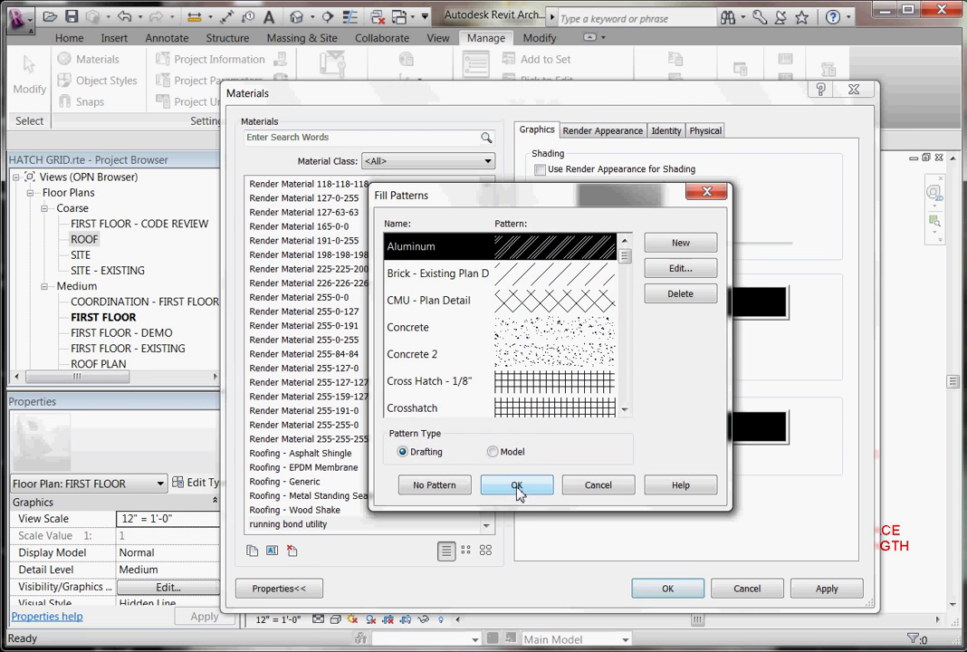
left_click(680, 243)
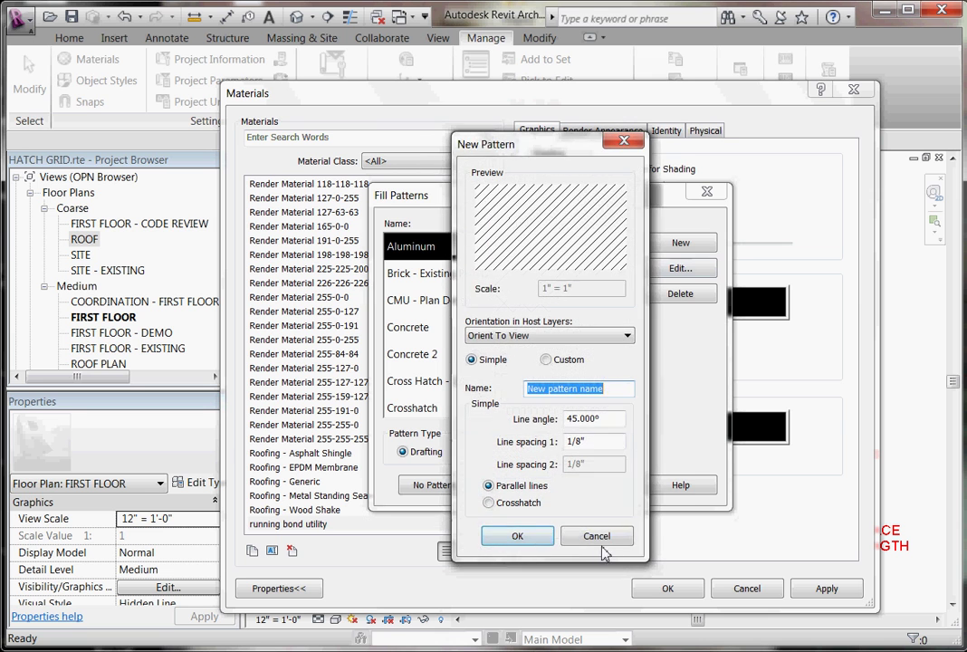
left_click(597, 539)
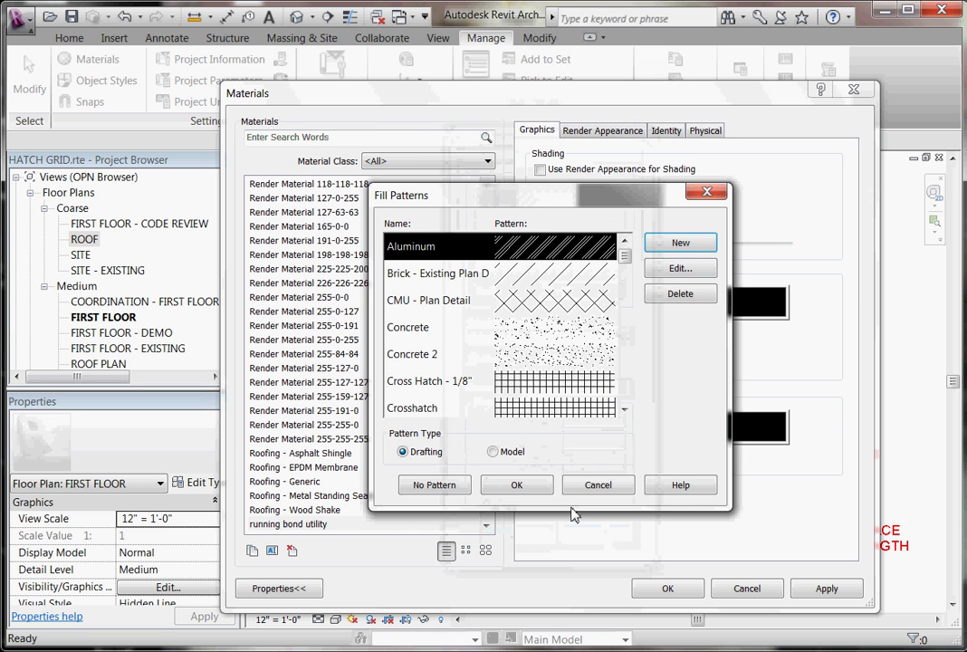
left_click(493, 452)
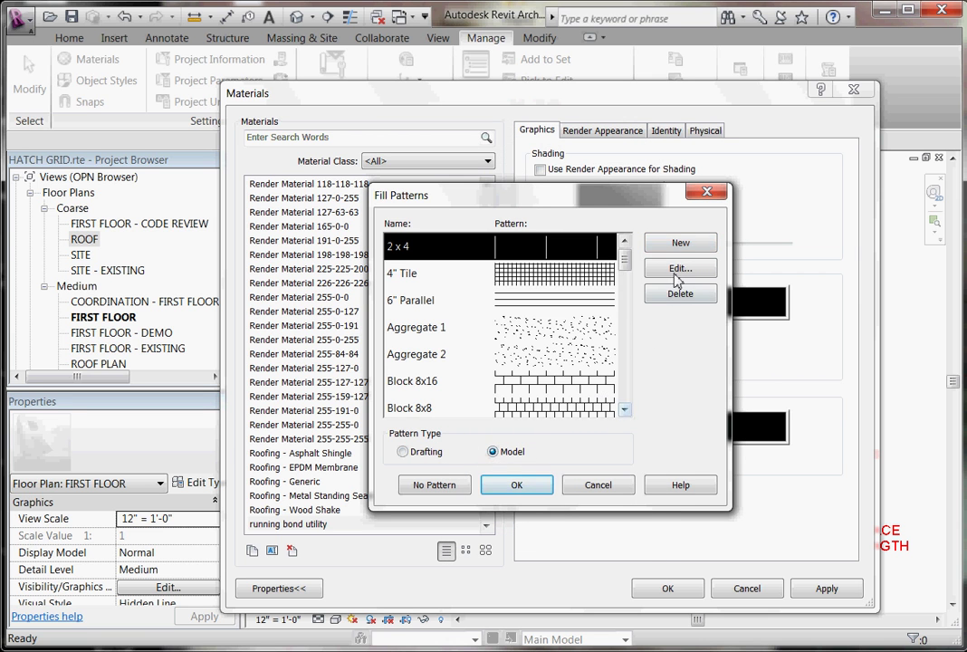
left_click(678, 246)
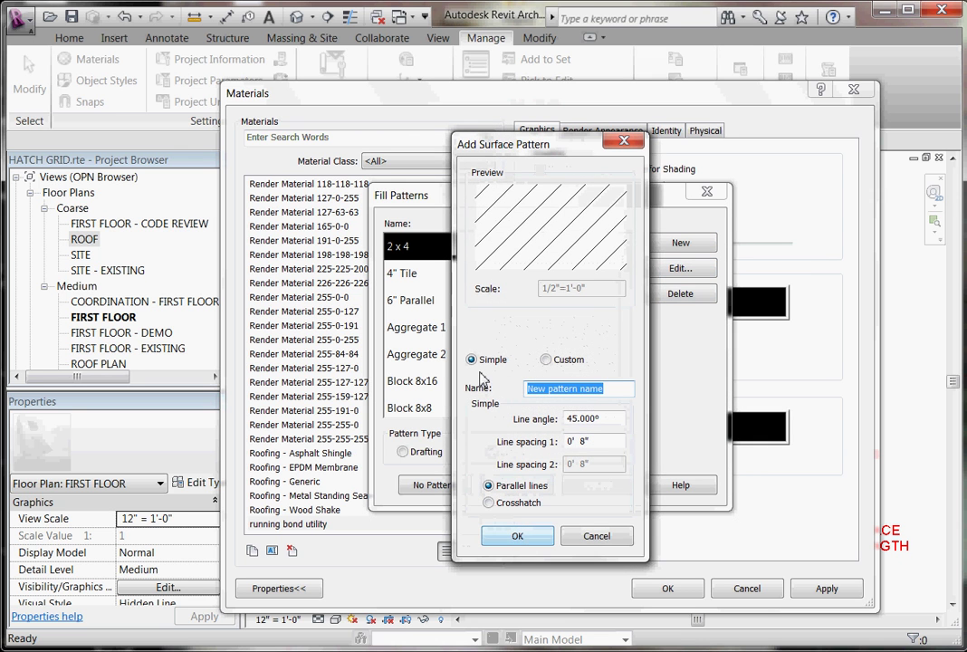
left_click(546, 360)
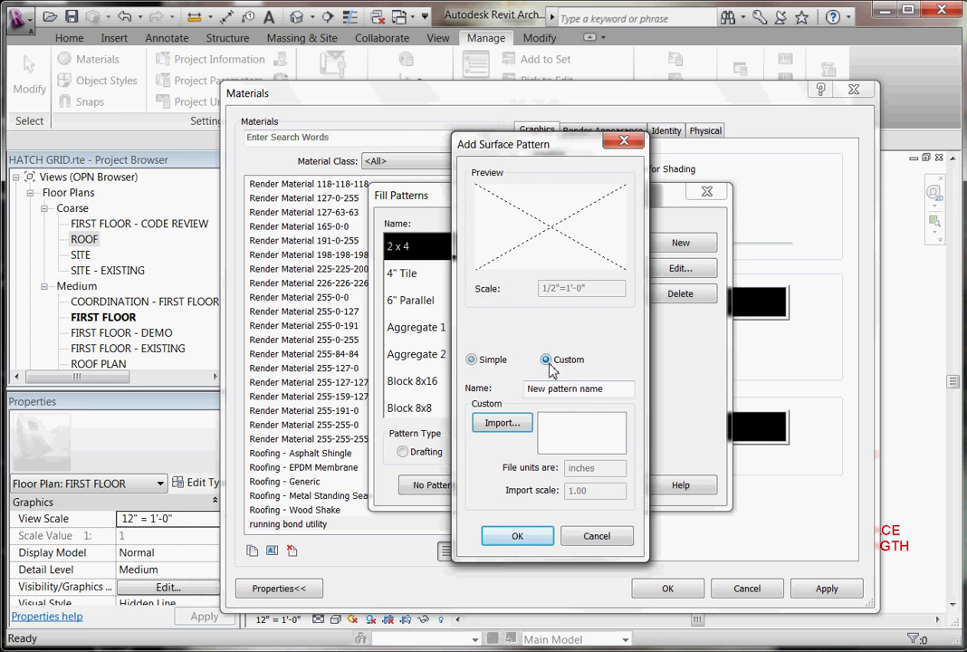
left_click_drag(609, 384, 453, 397)
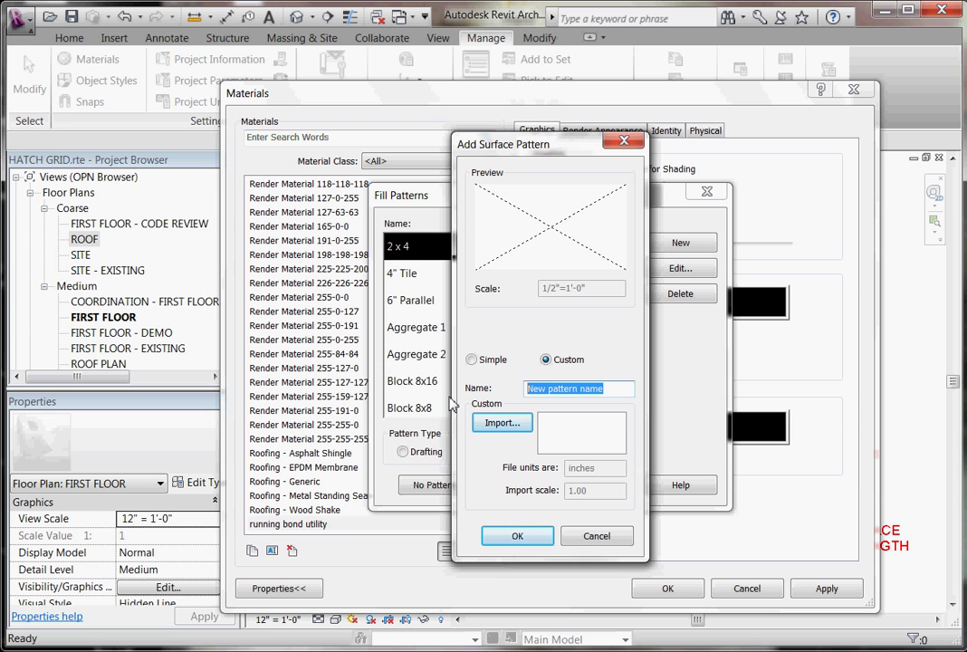
type("utility running")
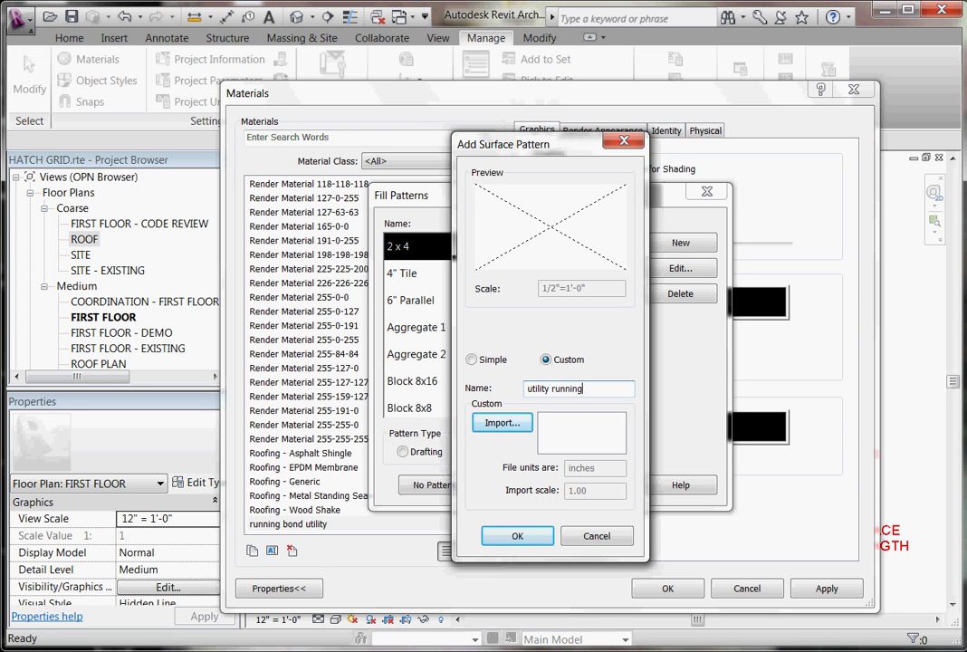
Start importing a hatch pattern file for the custom pattern and browse to the Desktop
left_click(502, 422)
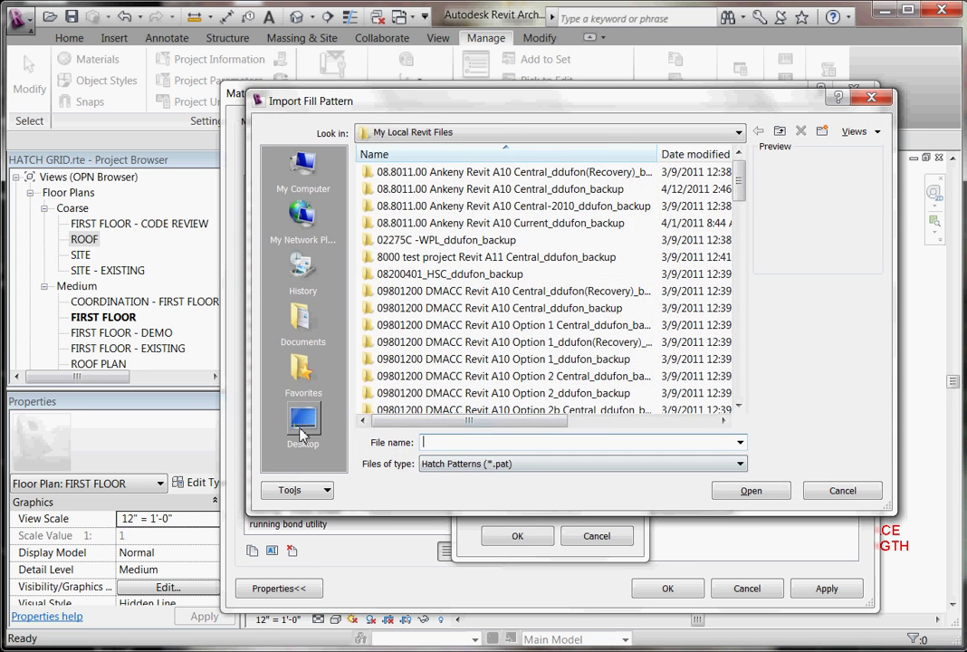
left_click(303, 426)
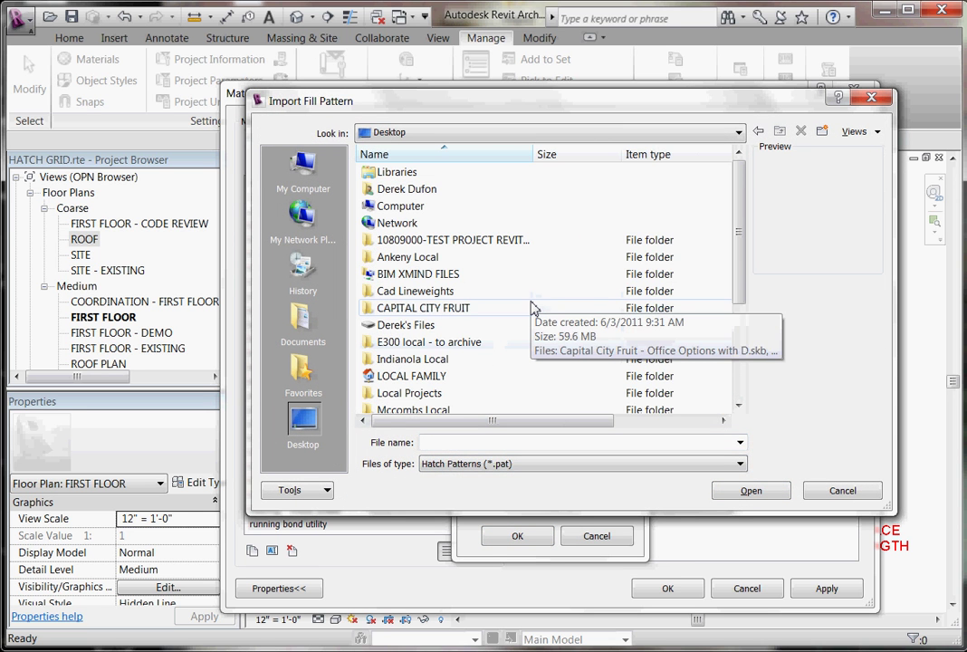